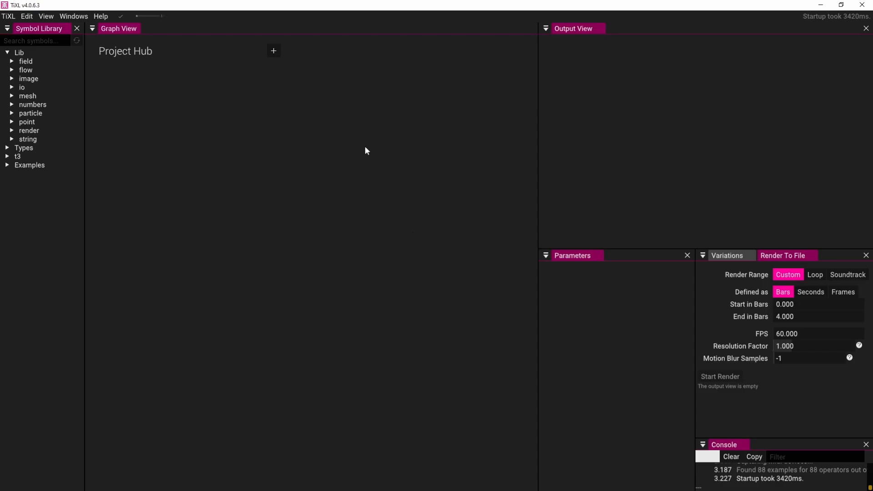
Create a new project named Basics with resource sharing left enabled
click(275, 52)
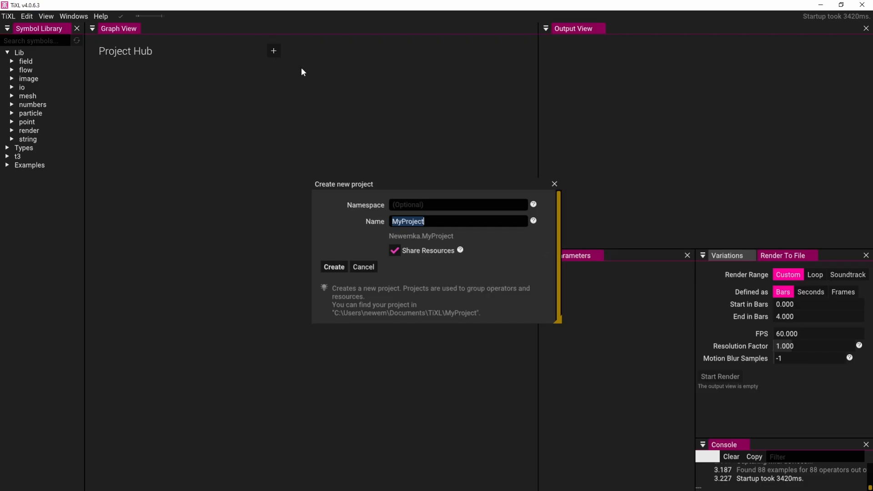
drag(438, 218, 387, 218)
text(Basics)
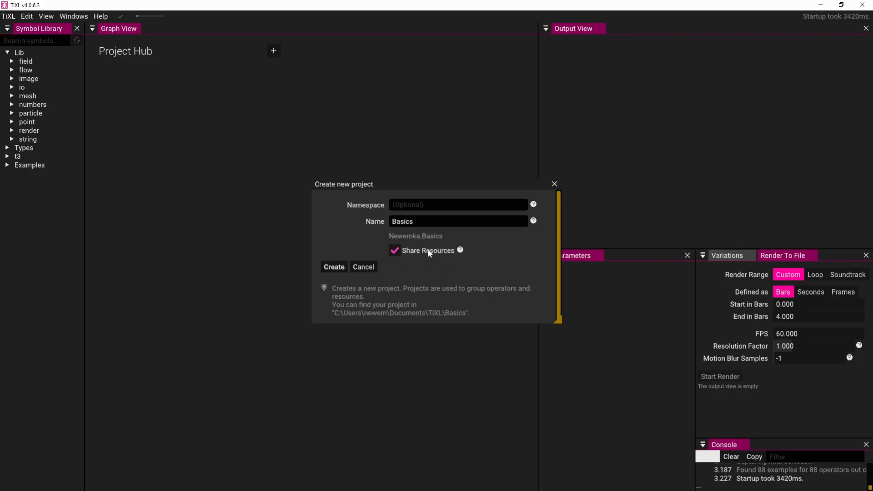
mouse_move(459, 250)
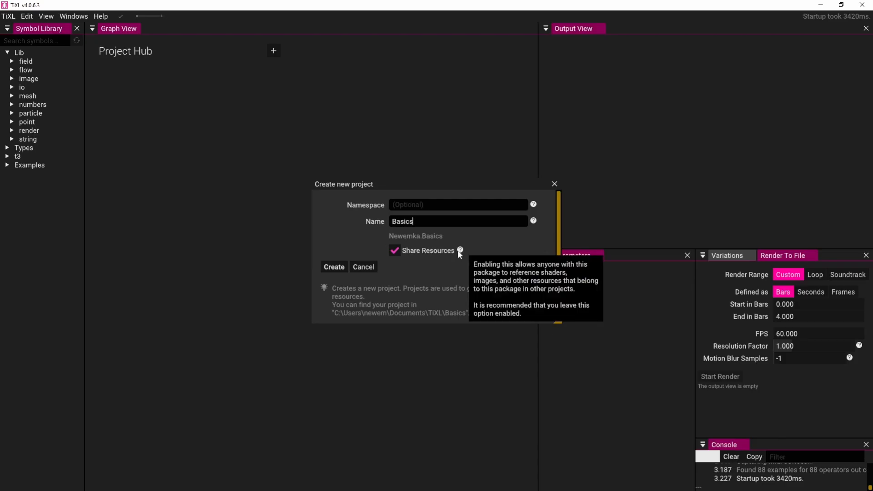
click(333, 267)
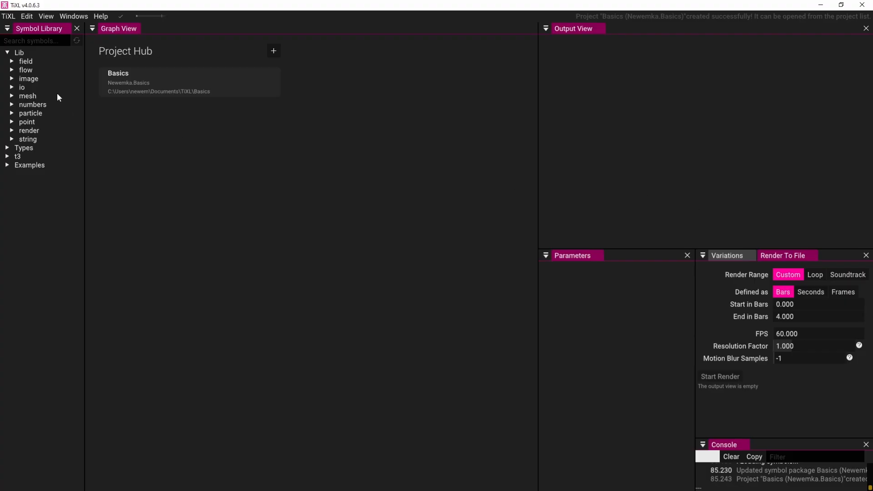
Switch the interface color theme to Default in the settings
click(10, 17)
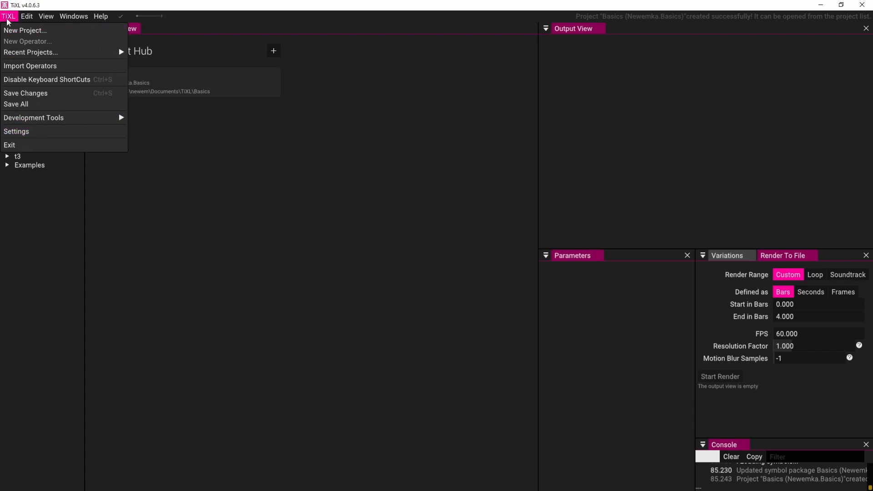
click(13, 132)
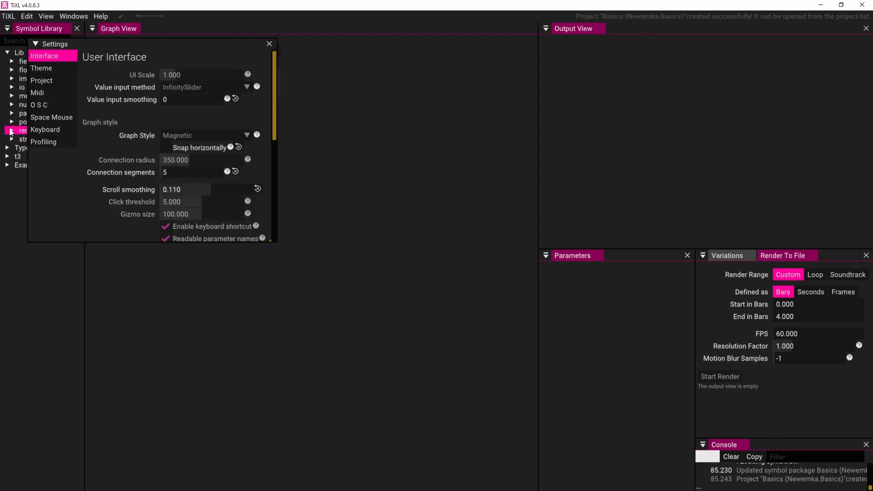
click(41, 69)
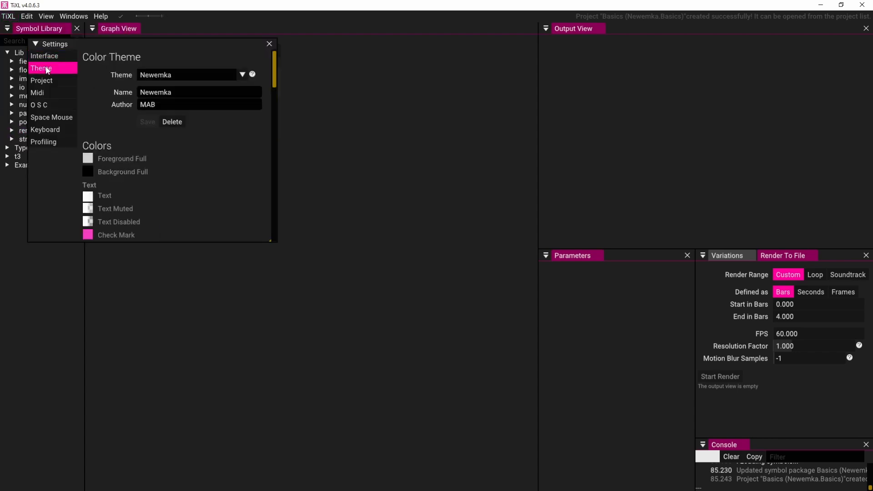
click(232, 76)
click(189, 104)
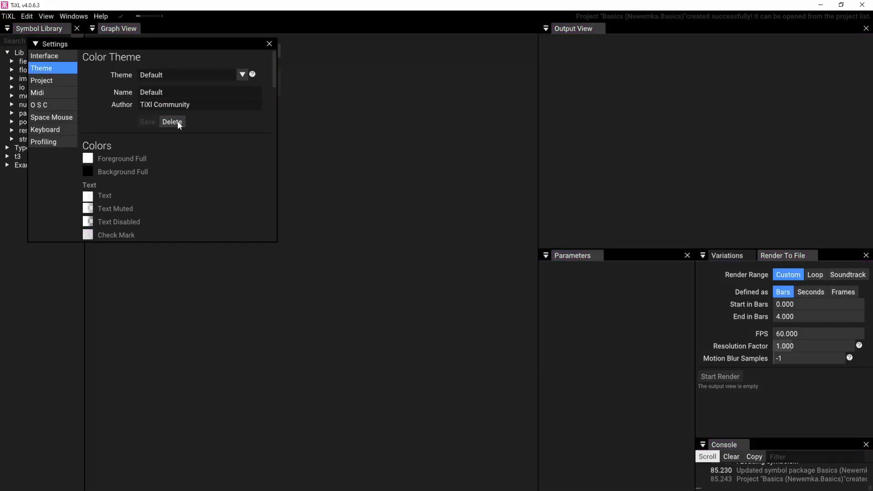
click(271, 45)
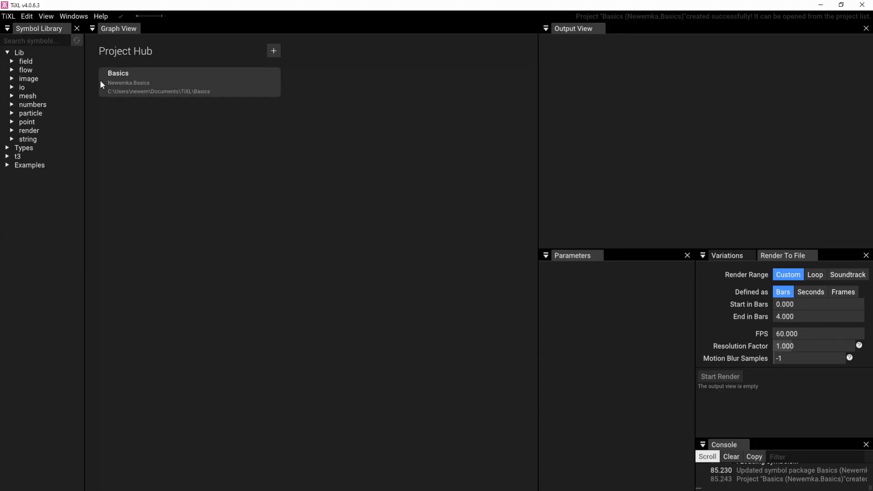
Open the Basics project and turn on the interactions overlay
click(159, 82)
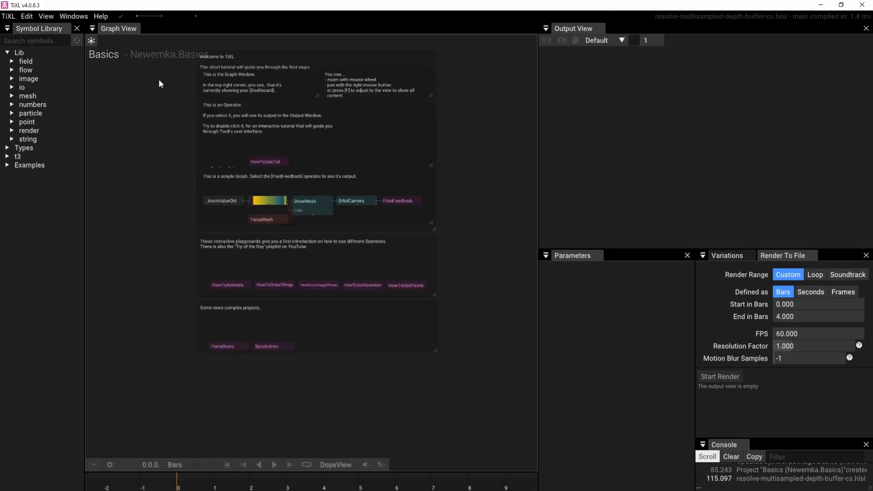
right_drag(457, 127, 421, 116)
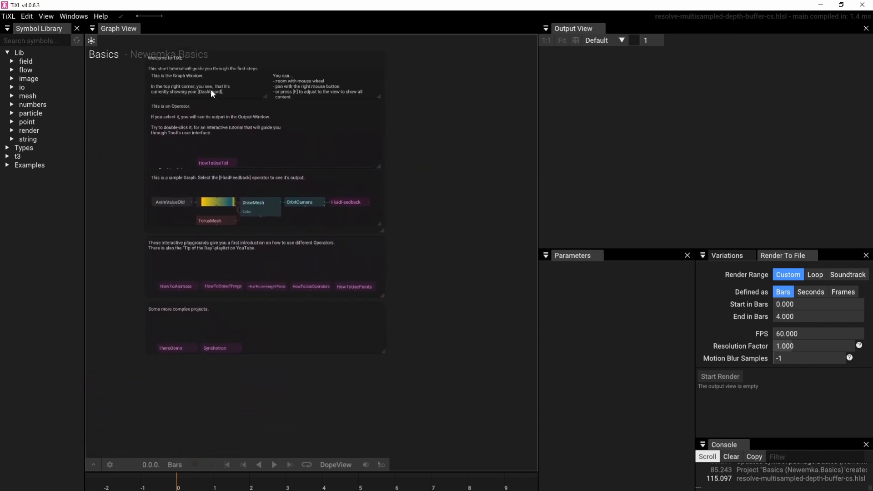
click(51, 17)
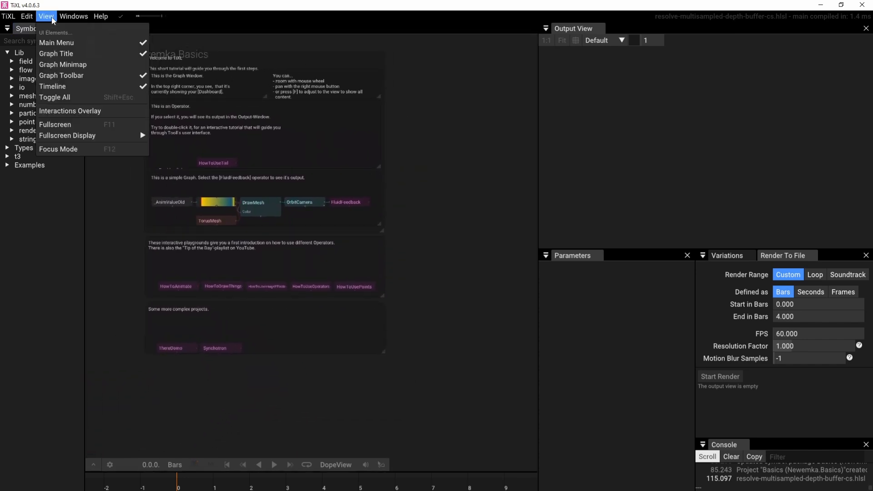
click(73, 112)
Try panning around the project graph and fit all of its content back into view
right_drag(428, 166, 420, 198)
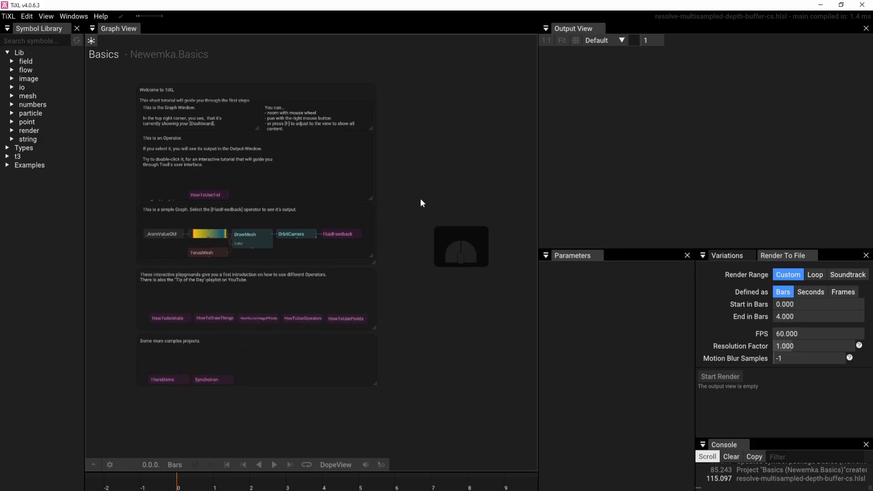
key(ctrl)
key(f)
key(e)
key(h)
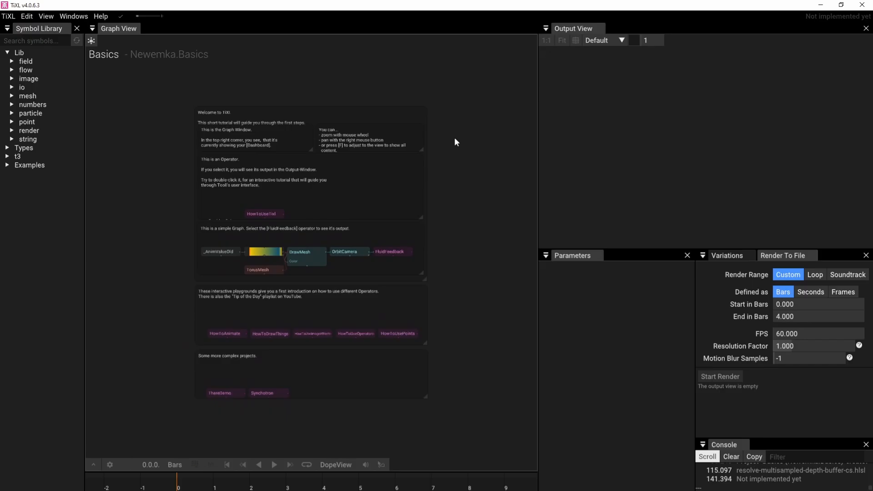
right_drag(459, 205, 304, 53)
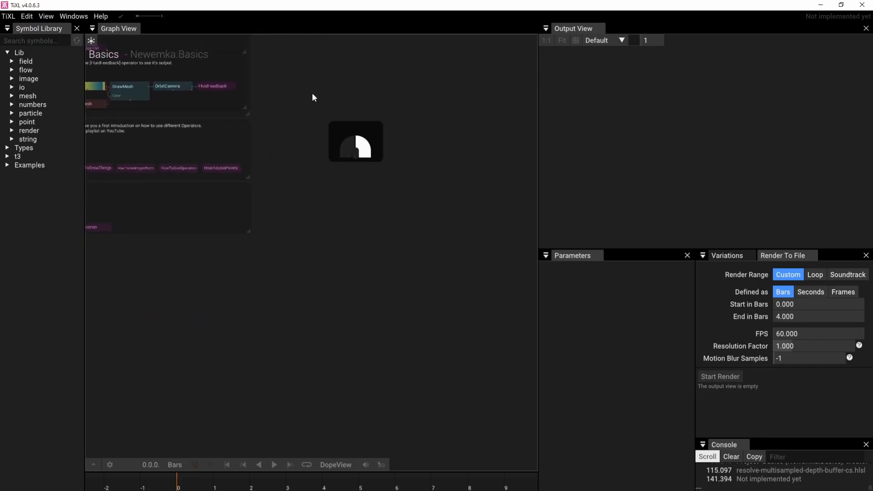
key(f)
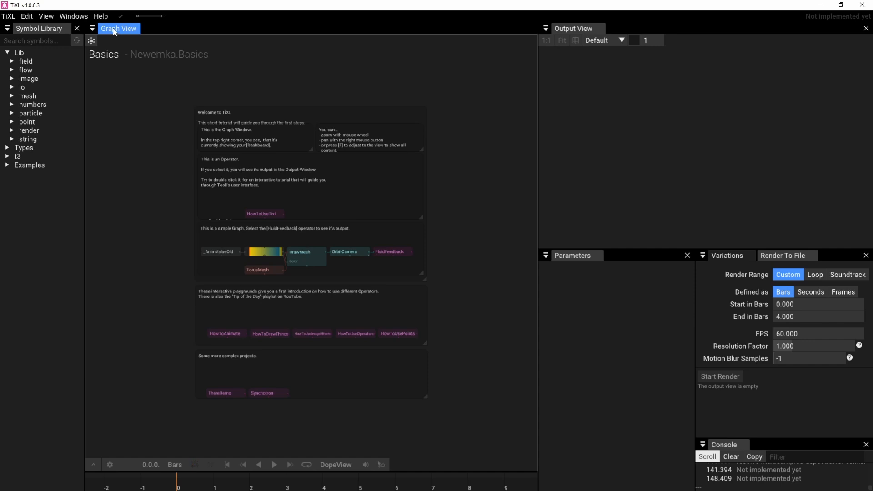
Examine the welcome graph's introductory notes, simple example graph, interactive playgrounds and more complex projects
double_click(275, 216)
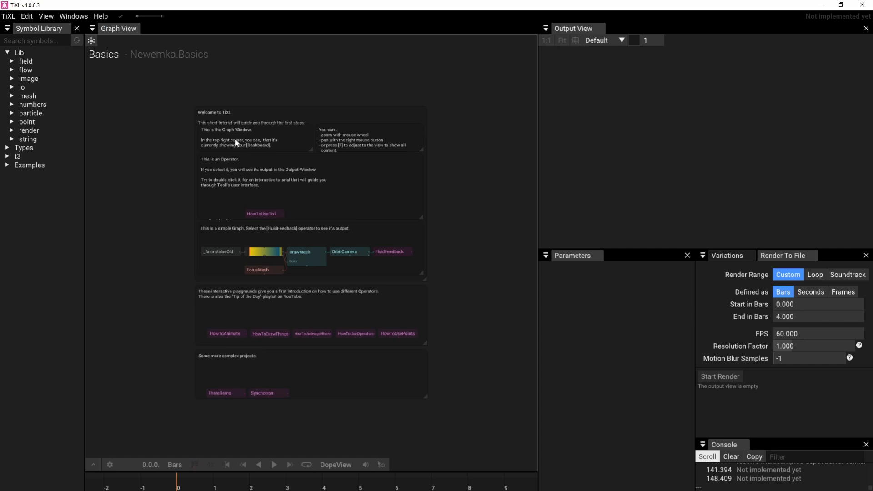
scroll(270, 167, up, 6)
scroll(270, 166, down, 7)
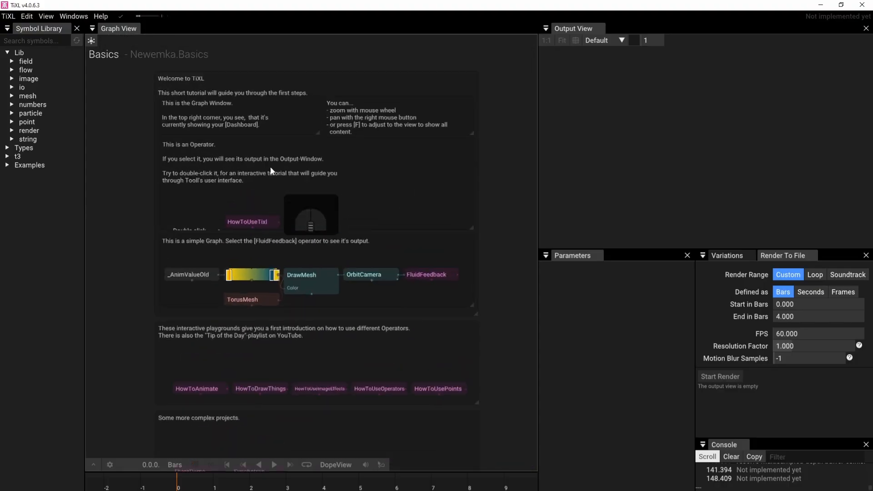
scroll(270, 166, down, 5)
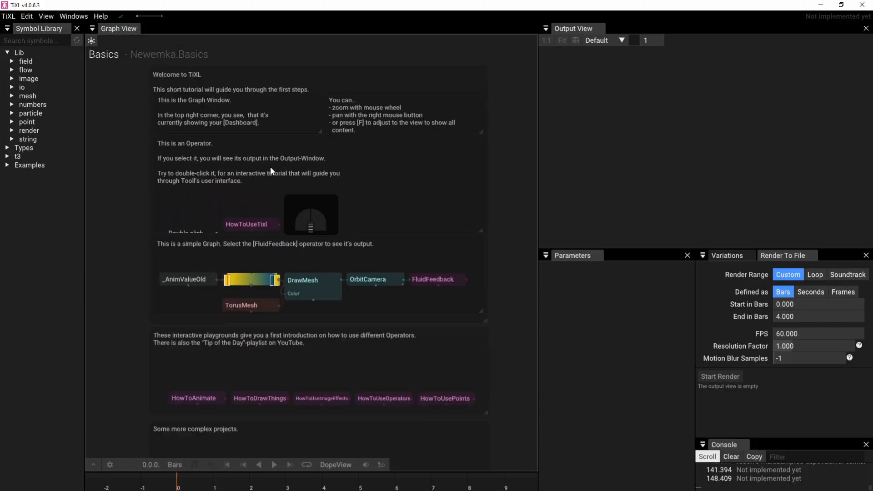
scroll(270, 167, up, 5)
scroll(270, 166, down, 2)
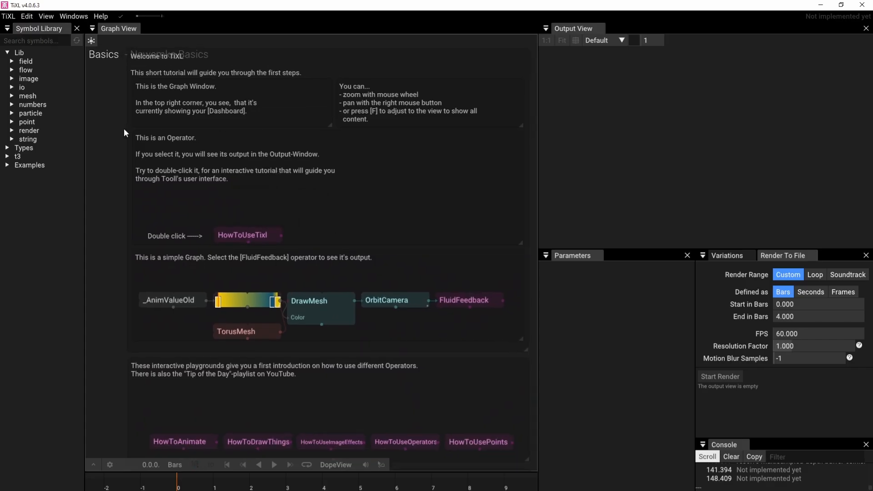
right_drag(123, 128, 112, 159)
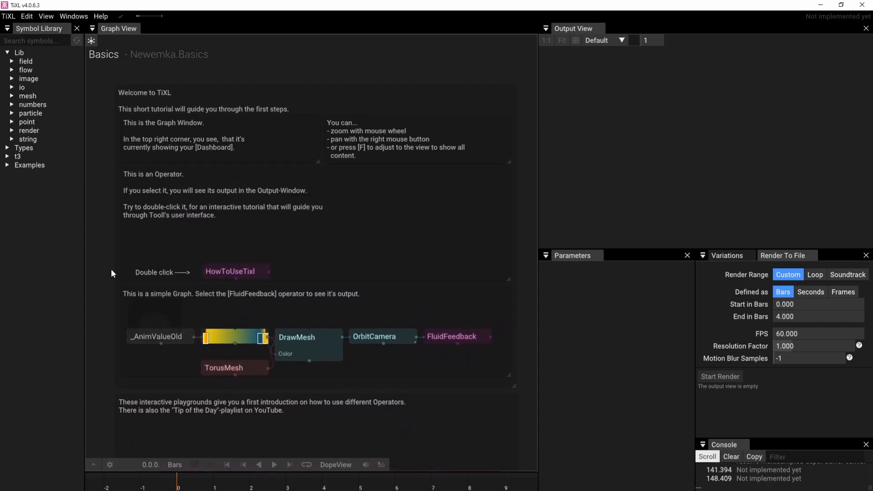
right_drag(113, 270, 150, 211)
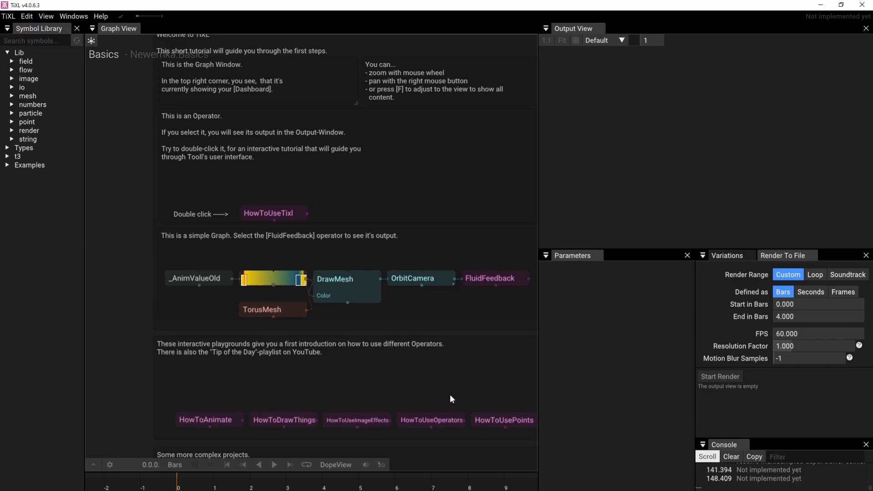
right_drag(452, 397, 391, 247)
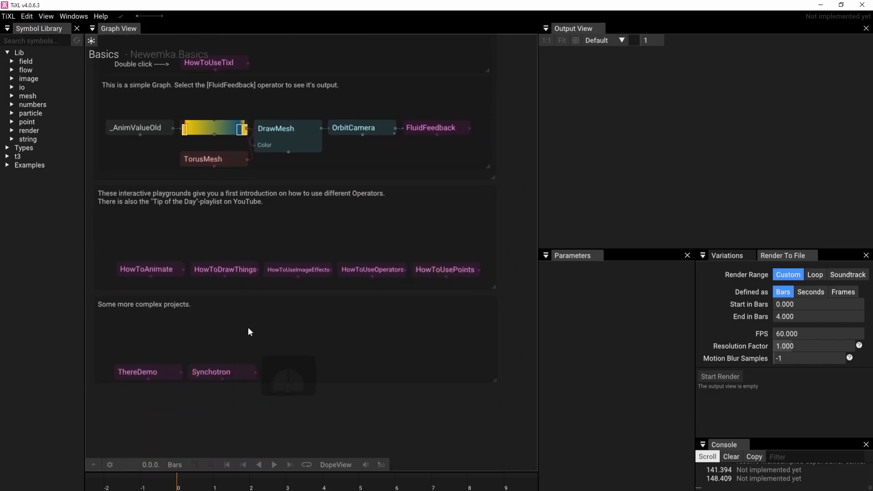
scroll(248, 327, down, 2)
right_drag(261, 319, 274, 380)
scroll(274, 380, up, 2)
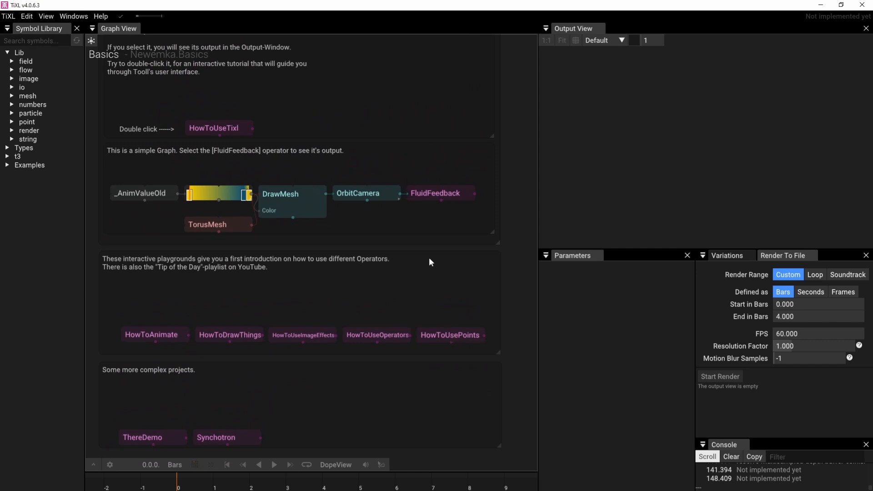
right_drag(417, 208, 463, 275)
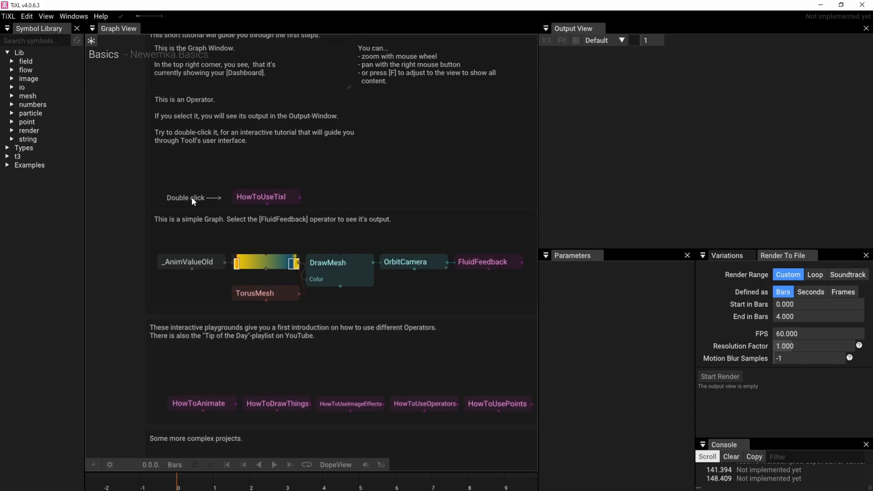
Preview the HowToUseTixl operator's output and enter its interactive tutorial graph
click(262, 195)
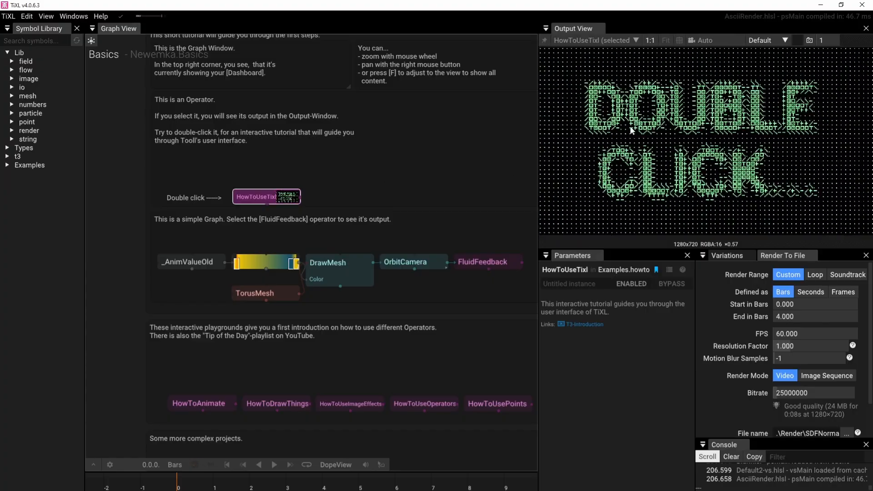
double_click(270, 198)
scroll(269, 198, down, 3)
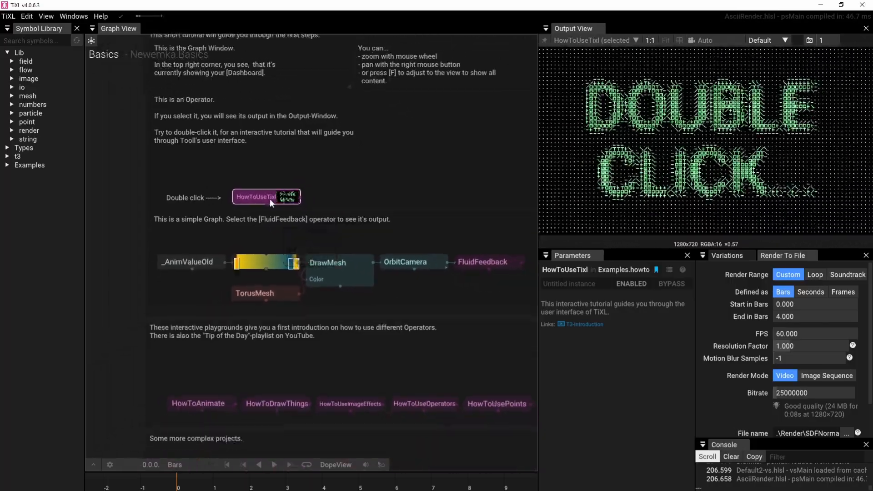
double_click(270, 198)
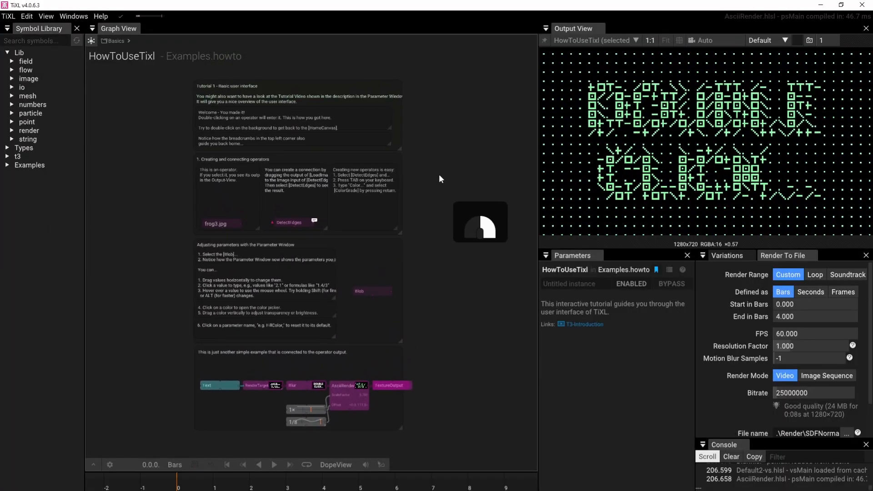
Read the tutorial section on creating and connecting operators, and show the output of the frog3.jpg image operator
scroll(226, 90, up, 5)
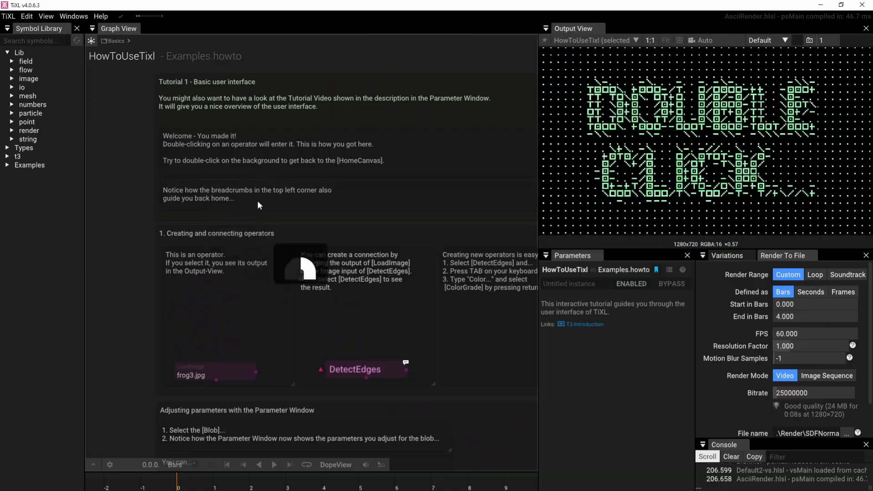
right_drag(260, 213, 225, 119)
right_drag(212, 201, 226, 120)
scroll(226, 119, down, 2)
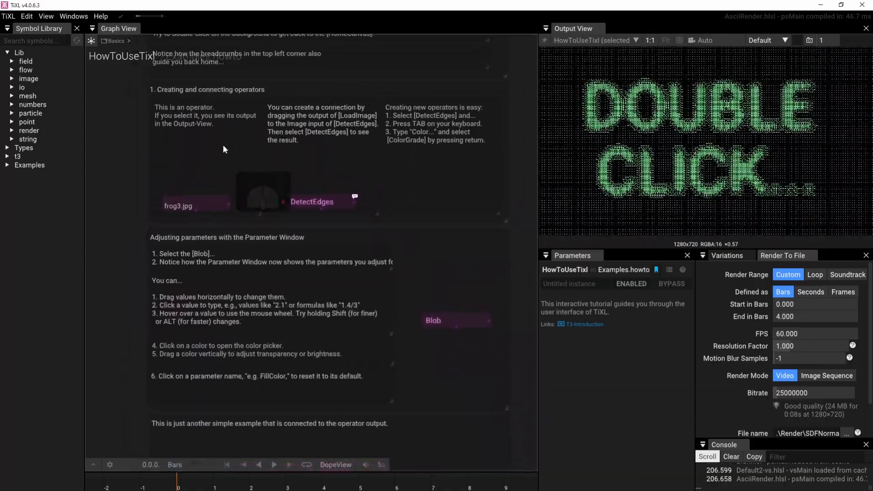
click(198, 203)
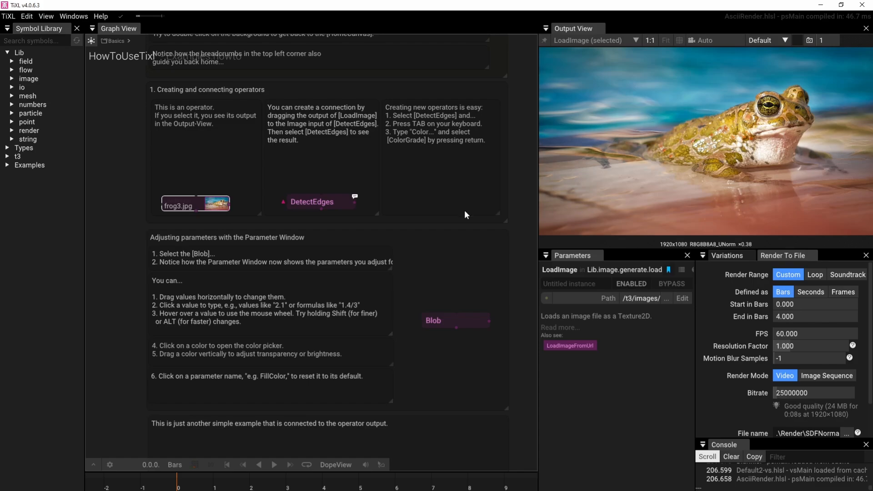
Connect the frog3.jpg LoadImage output to the Image input of DetectEdges and compare both operators' outputs
scroll(257, 204, up, 2)
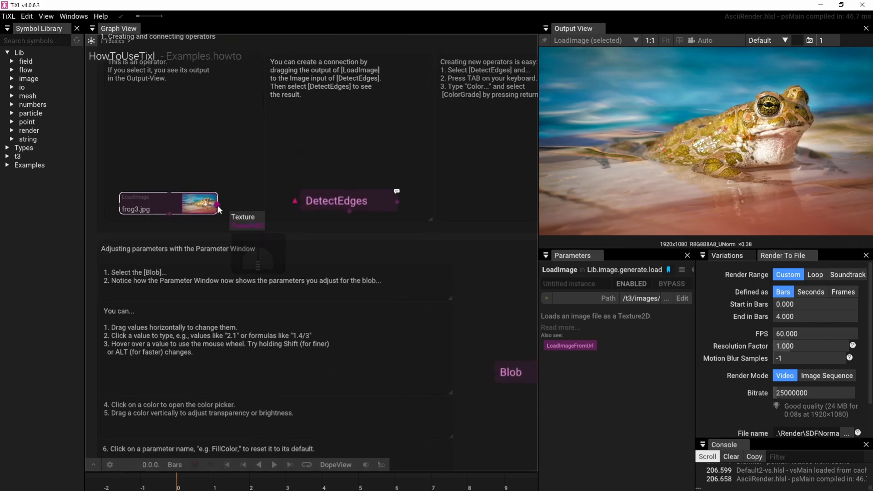
drag(218, 205, 293, 199)
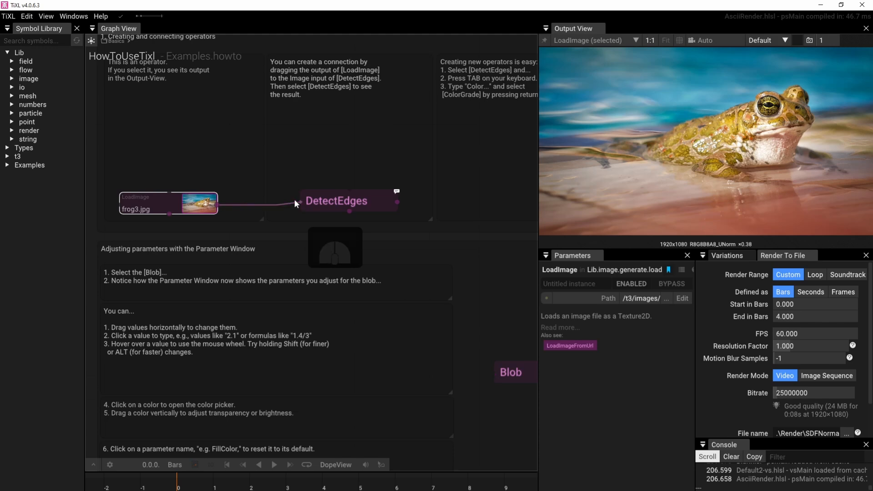
click(375, 203)
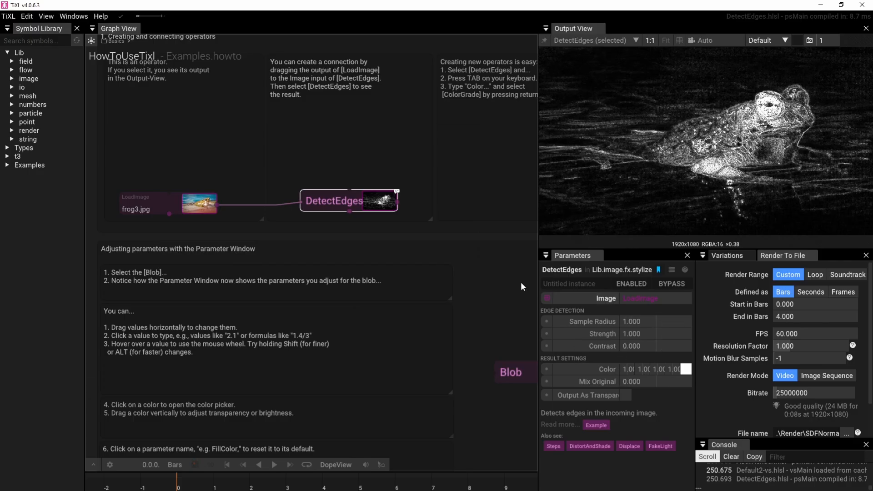
click(186, 207)
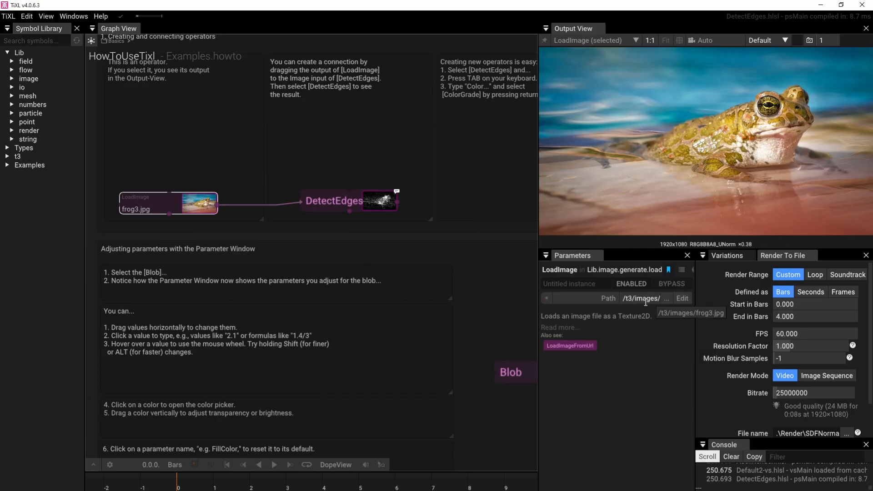
Show the output and parameters of DetectEdges, and read the tutorial section on adjusting parameters with the Parameter Window
click(339, 200)
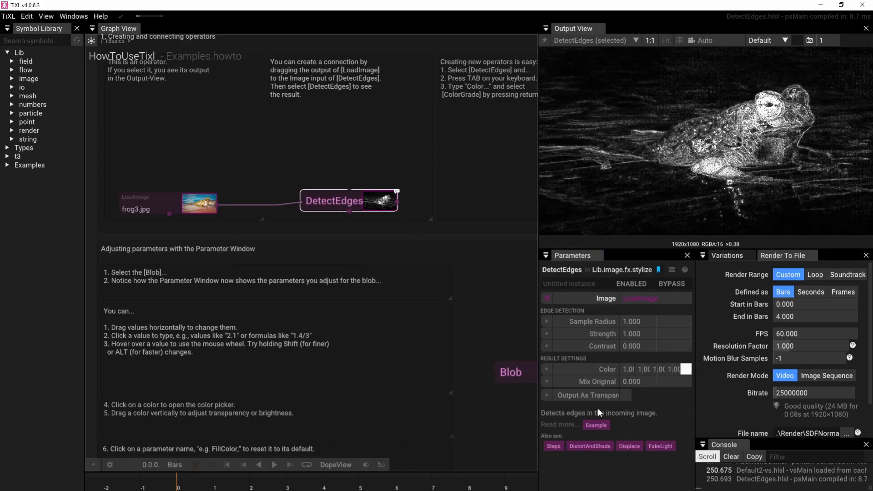
scroll(442, 272, down, 5)
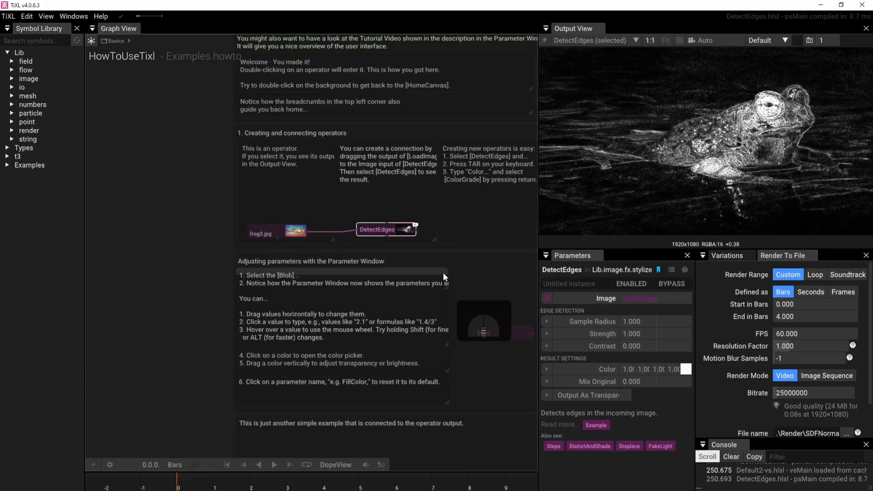
right_drag(435, 215, 434, 206)
right_drag(421, 284, 402, 202)
scroll(312, 280, up, 1)
scroll(312, 280, up, 2)
right_drag(312, 280, 184, 368)
right_drag(256, 319, 336, 358)
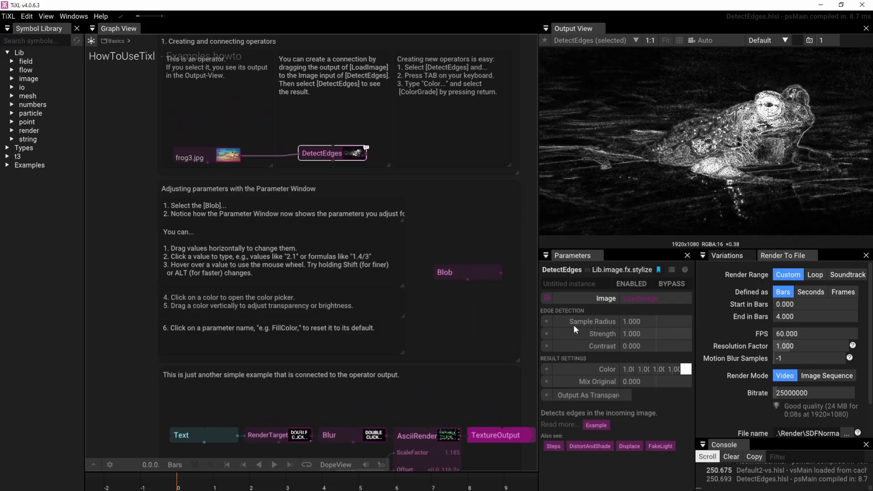
Set the Blob operator's Color to a light green with about hue 141.5, saturation 0.77 and full brightness
click(459, 271)
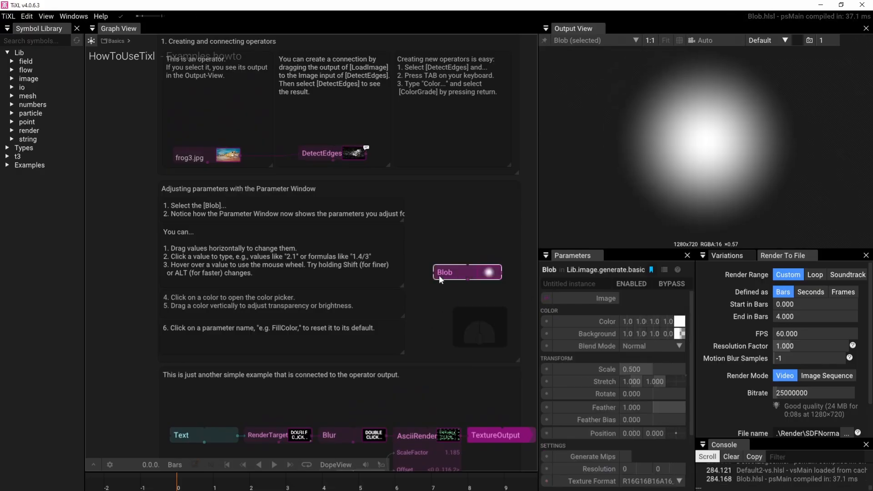
click(679, 322)
mouse_move(774, 384)
mouse_down()
mouse_move(711, 366)
mouse_move(759, 372)
mouse_move(678, 364)
mouse_move(751, 339)
mouse_move(712, 400)
mouse_move(701, 370)
mouse_move(708, 359)
mouse_up()
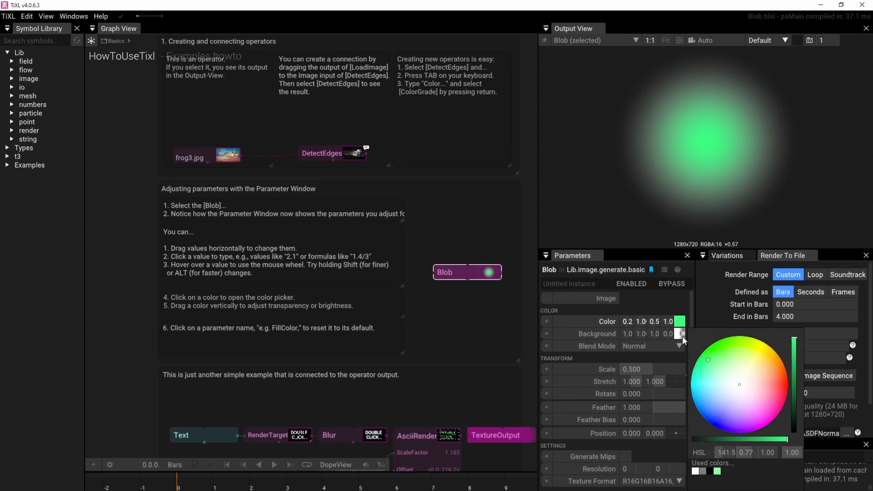
Set the Blob's Background colour to fully opaque red, with RGBA values of 1, 0, 0 and 1
click(676, 335)
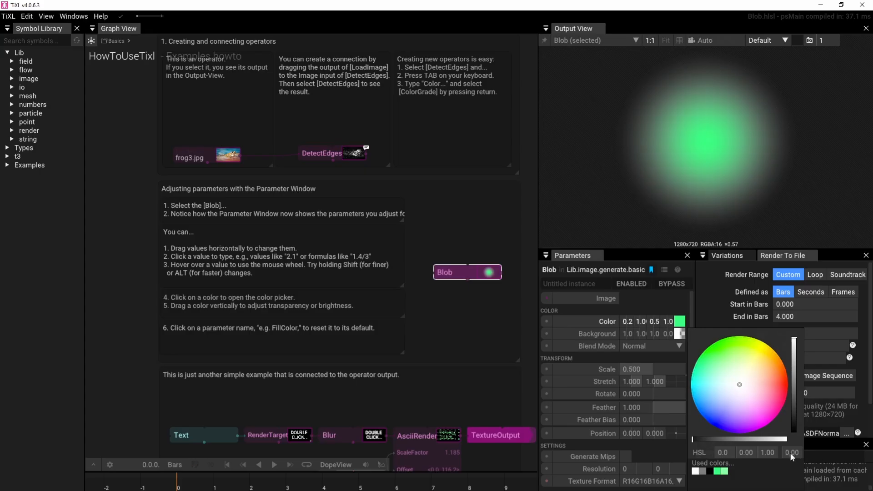
click(700, 454)
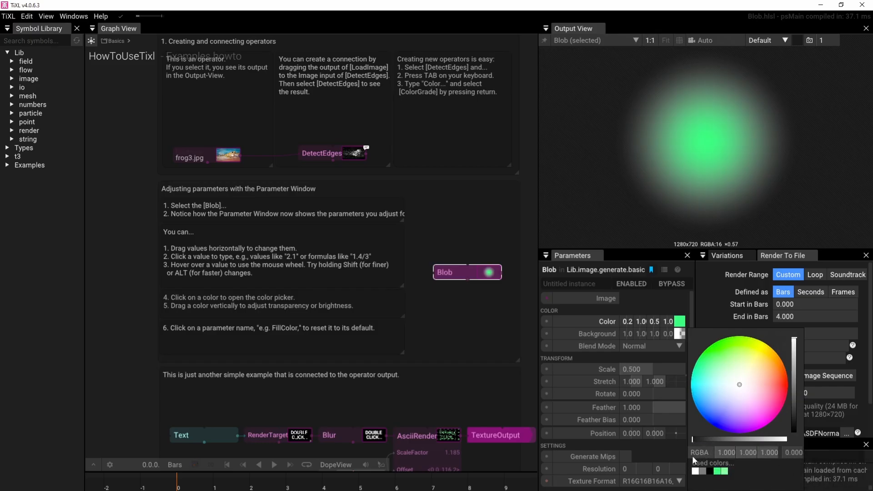
click(748, 453)
text(0)
click(769, 452)
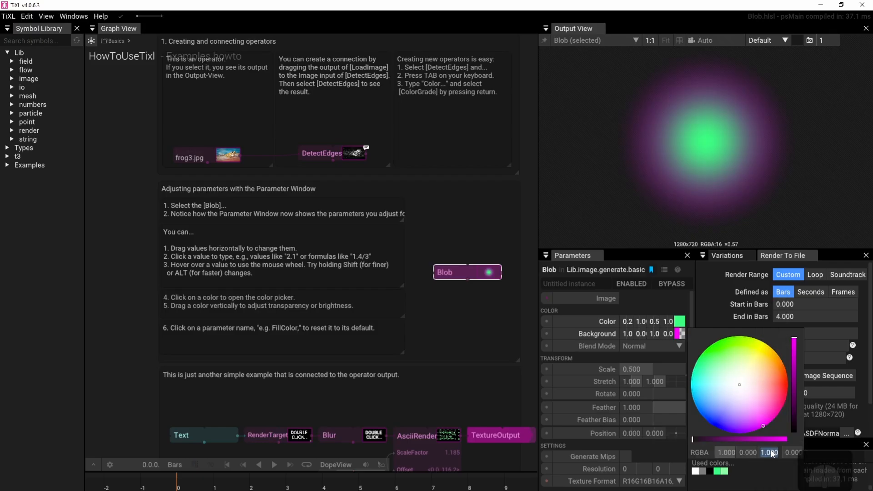
text(0)
key(Return)
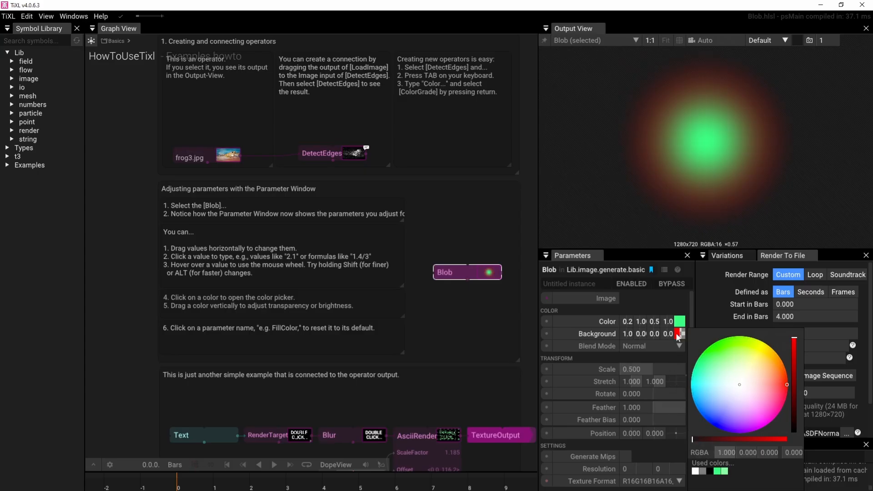
drag(694, 440, 790, 445)
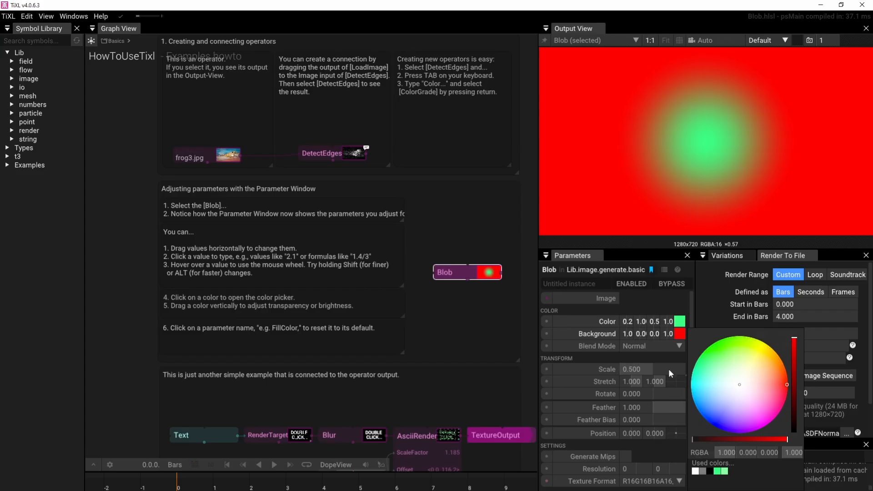
scroll(668, 369, down, 2)
click(791, 315)
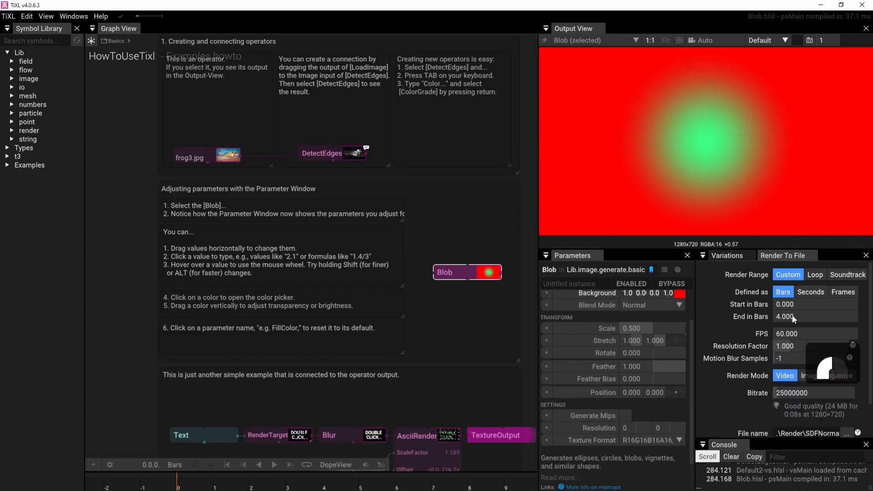
Set the Blob's Scale to 0.7, Stretch to 0.56 and 2.25, Rotate to -29, Feather to 0.09 and Position to -0.17, 0.045
drag(634, 328, 560, 372)
scroll(659, 386, down, 2)
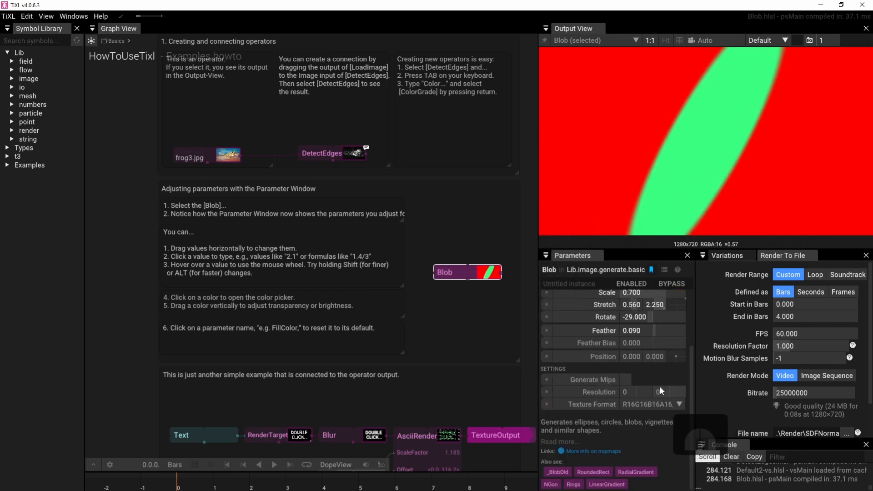
scroll(660, 388, up, 2)
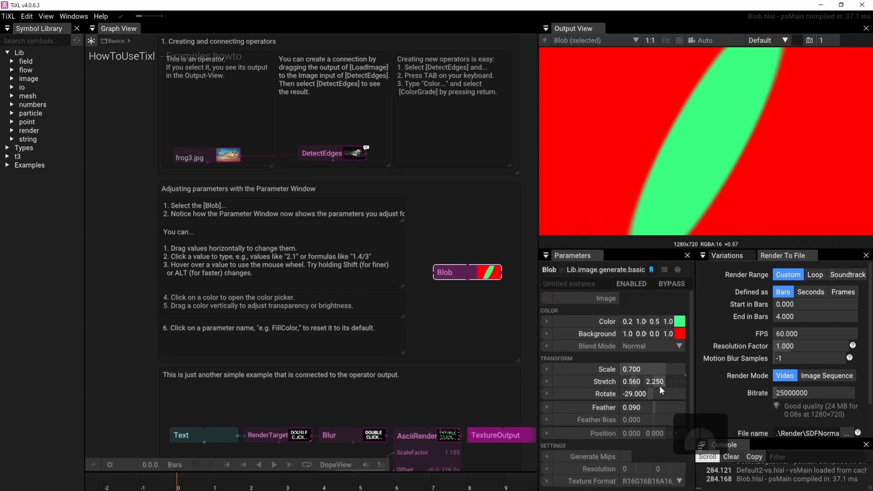
drag(673, 432, 606, 437)
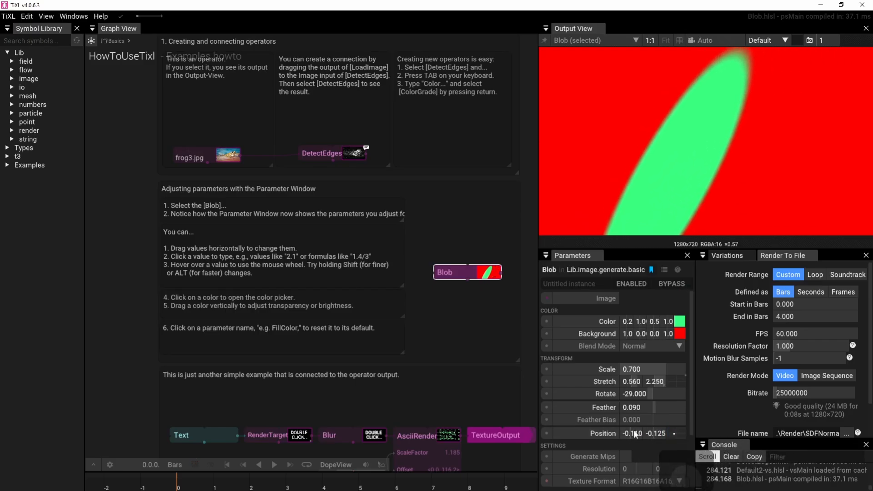
mouse_move(659, 432)
mouse_down()
mouse_move(705, 423)
mouse_move(728, 405)
mouse_move(661, 394)
mouse_move(670, 460)
mouse_move(705, 416)
mouse_move(678, 411)
mouse_move(664, 435)
mouse_up()
drag(693, 426, 676, 418)
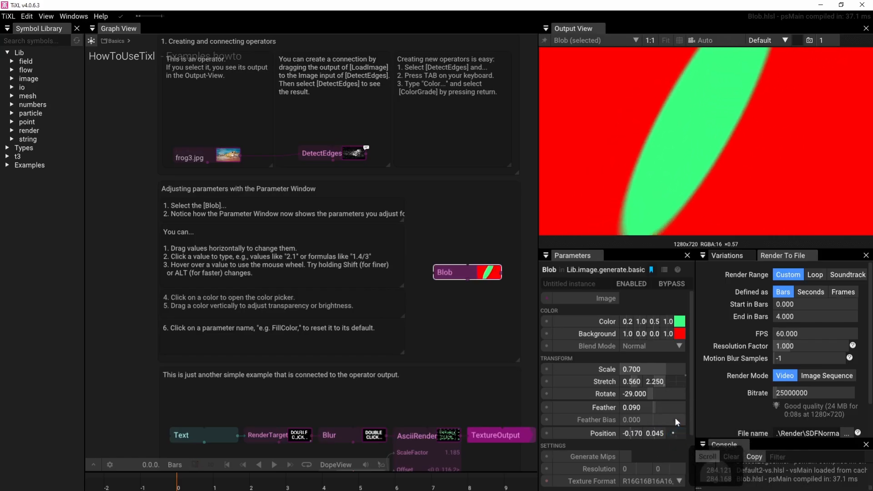
Return to the Basics graph and decline saving the changes to the read-only HowToUseTixl operator as a new operator
scroll(389, 361, down, 3)
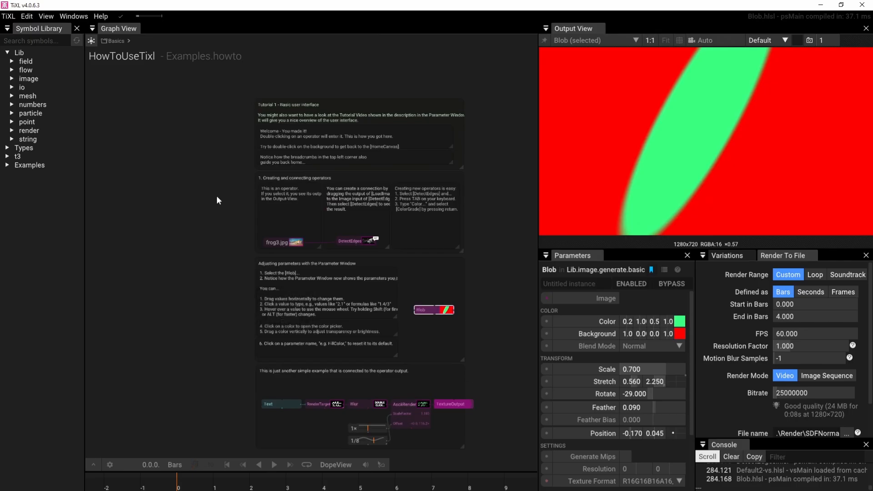
right_drag(394, 67, 380, 75)
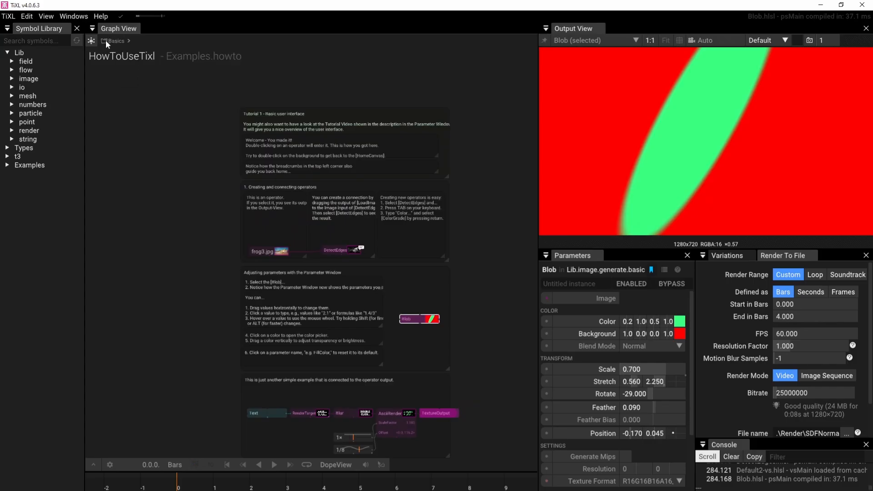
mouse_move(110, 40)
click(114, 43)
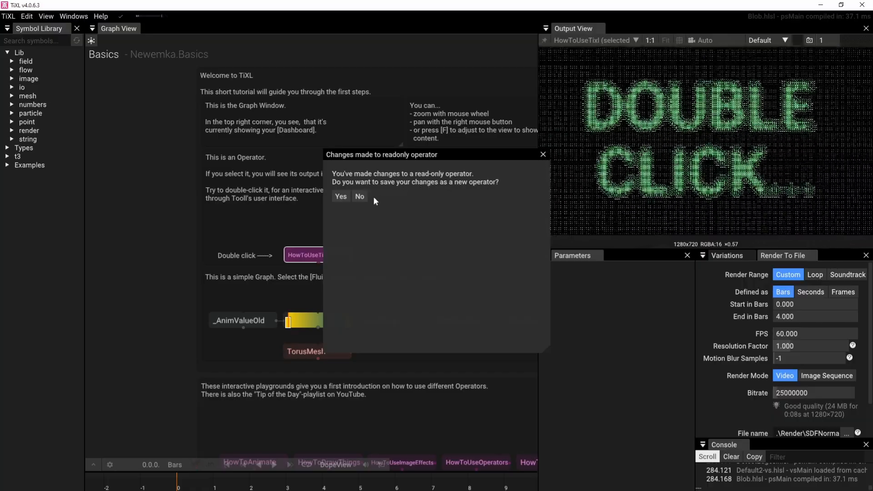
click(359, 196)
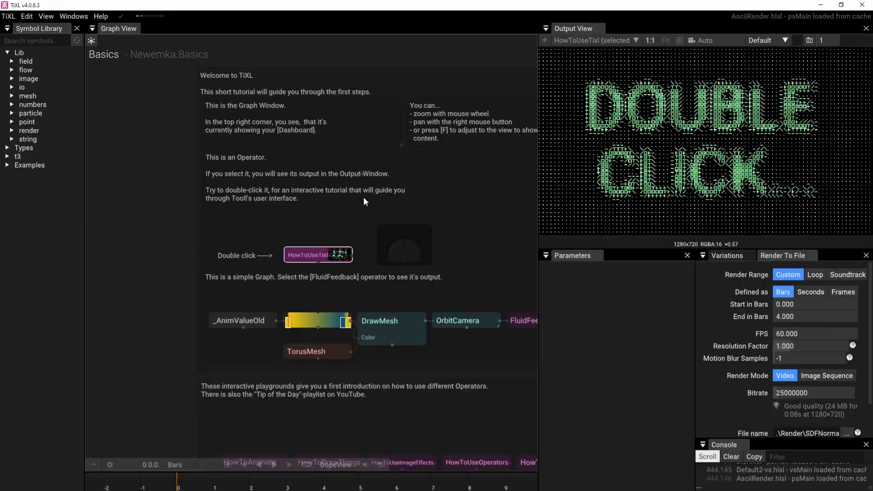
Look over the example graph, the interactive playground operators and the more complex projects in the Basics graph
right_drag(381, 221, 323, 171)
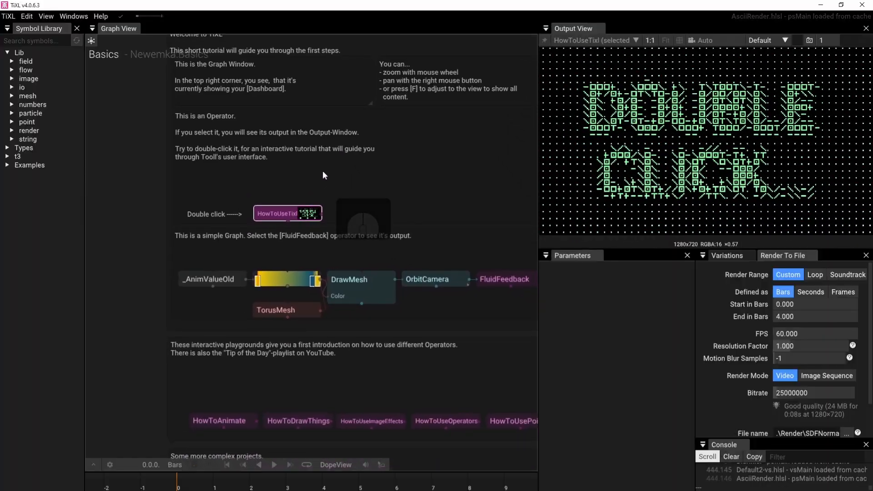
scroll(391, 236, down, 3)
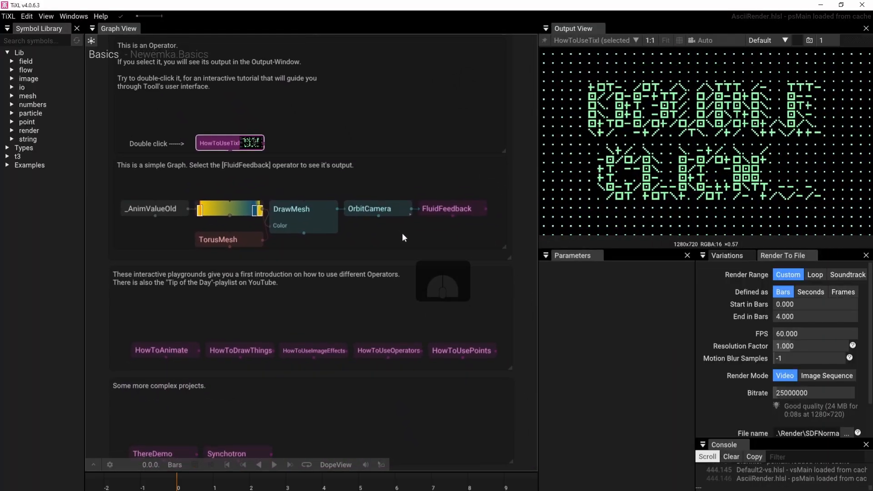
scroll(402, 233, down, 1)
right_drag(402, 233, 402, 206)
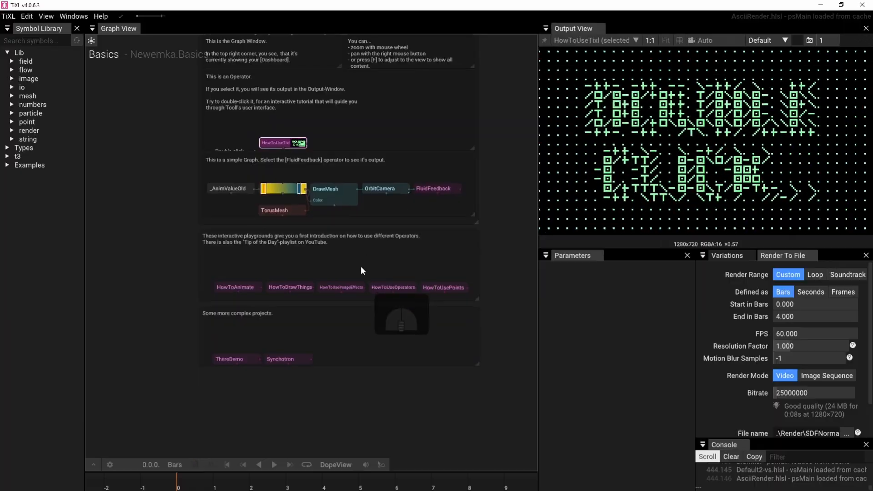
scroll(361, 266, up, 2)
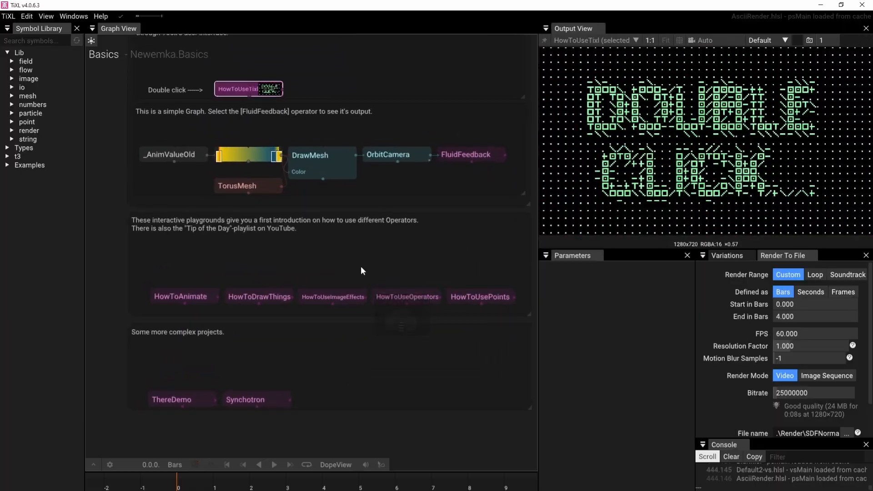
right_drag(362, 277, 363, 286)
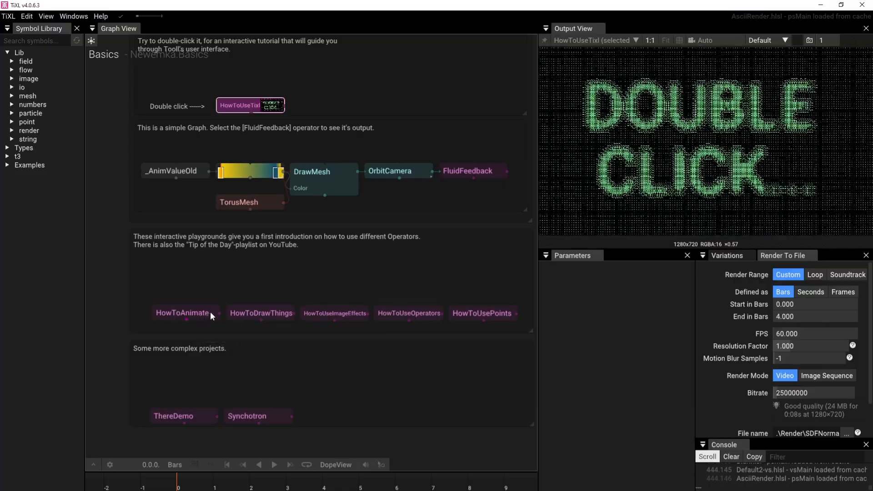
scroll(244, 106, up, 3)
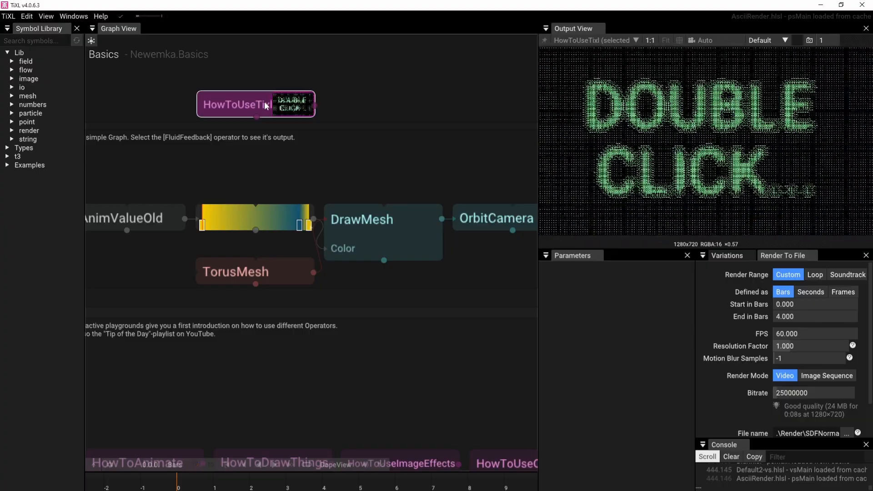
Re-enter the HowToUseTixl graph and inspect the Blob's output and parameters along with the tutorial's overall layout
double_click(266, 106)
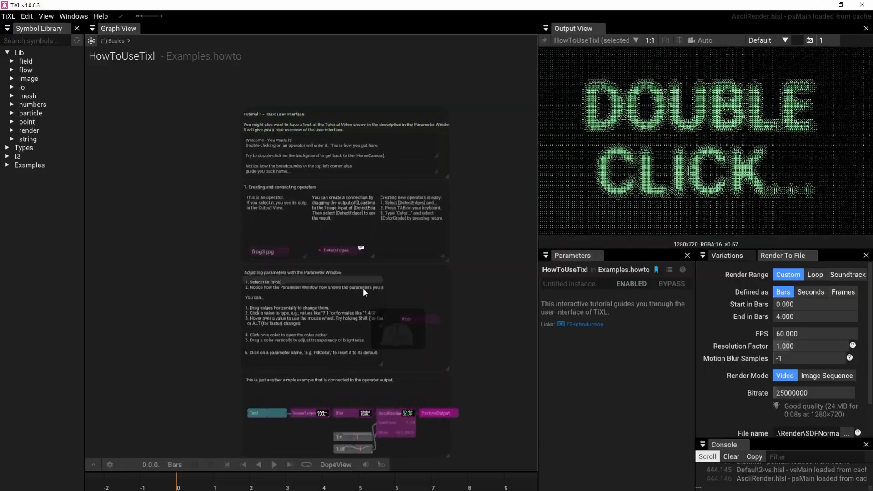
scroll(415, 327, up, 3)
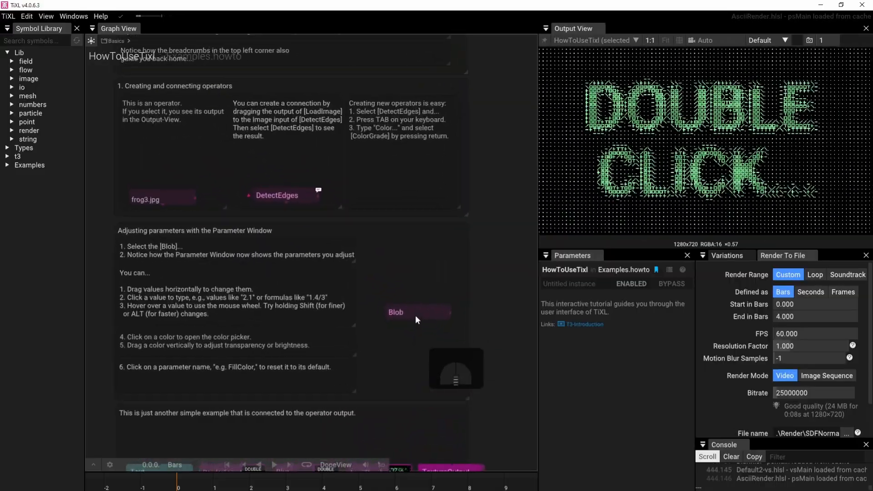
click(415, 311)
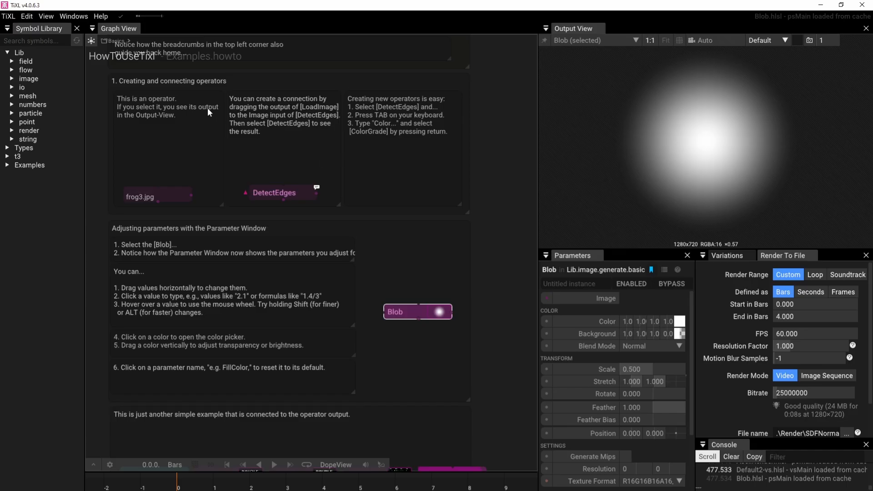
scroll(215, 132, down, 4)
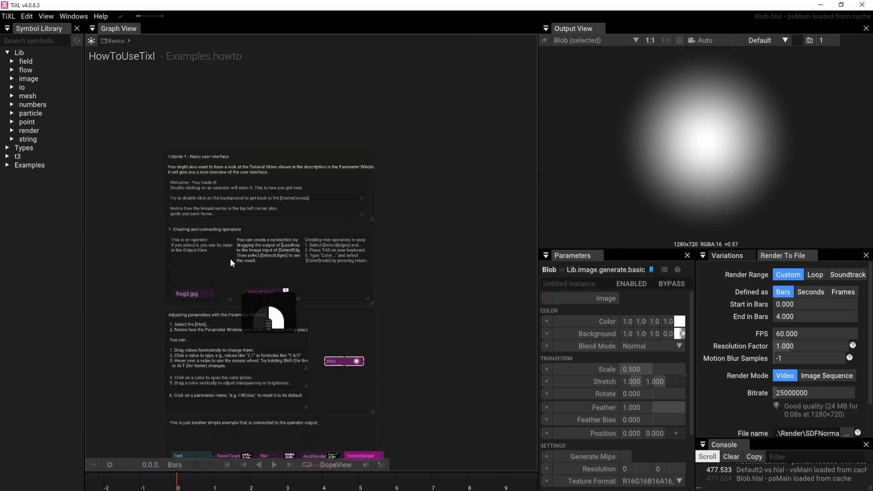
right_drag(229, 266, 282, 198)
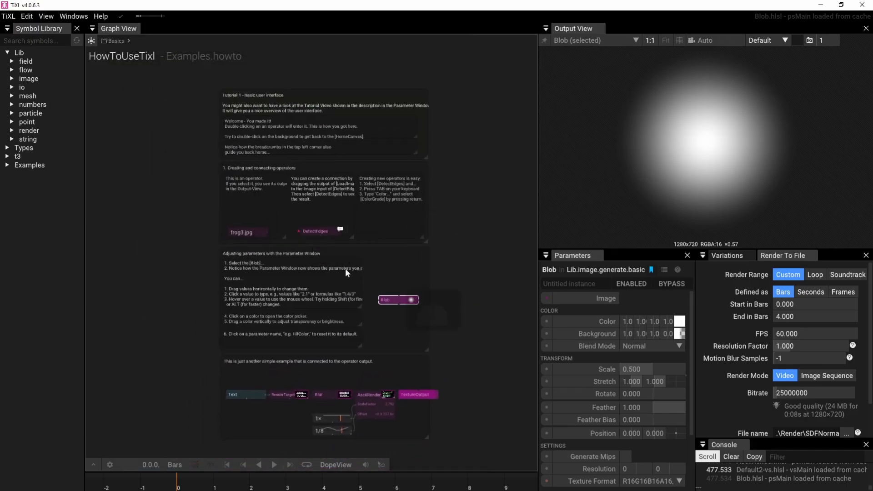
Leave HowToUseTixl through its empty graph background, enter it once more, and go back to the Basics graph
double_click(464, 192)
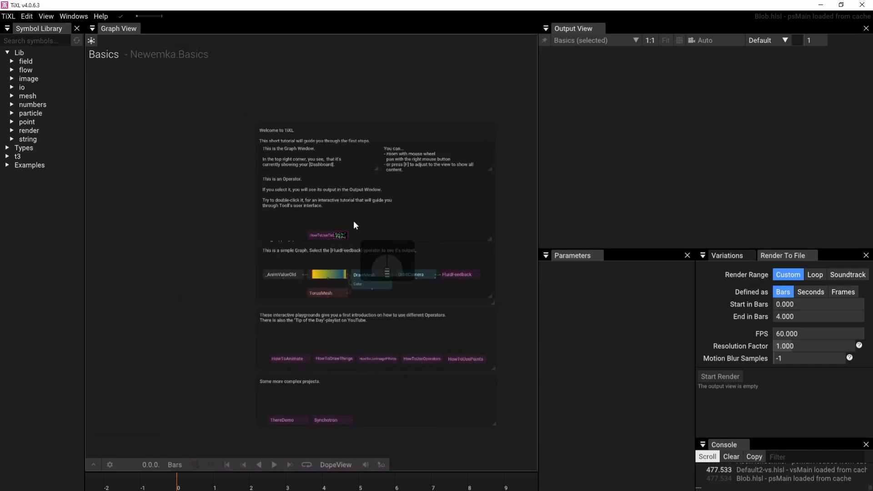
double_click(332, 233)
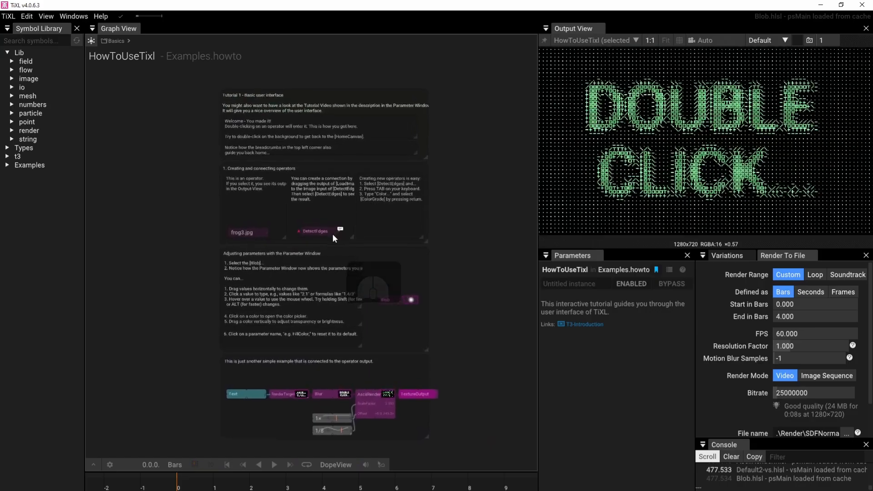
double_click(449, 216)
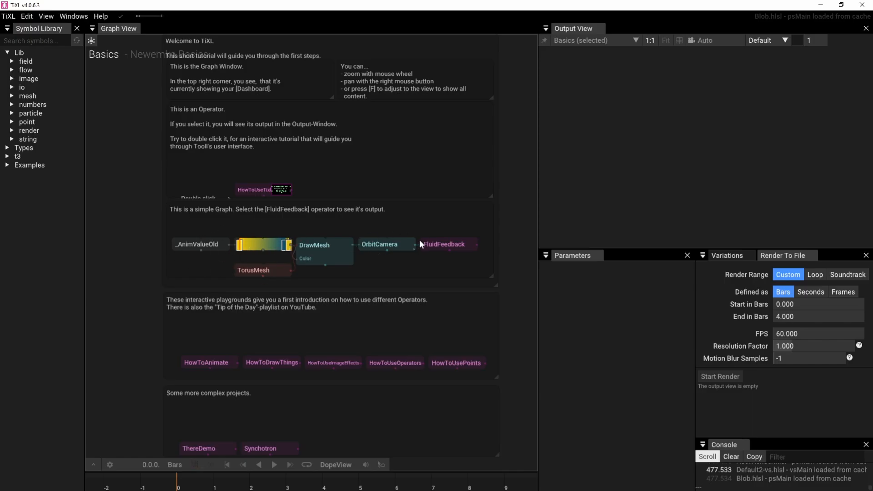
Show the FluidFeedback operator's output and display the presets available for it
click(462, 244)
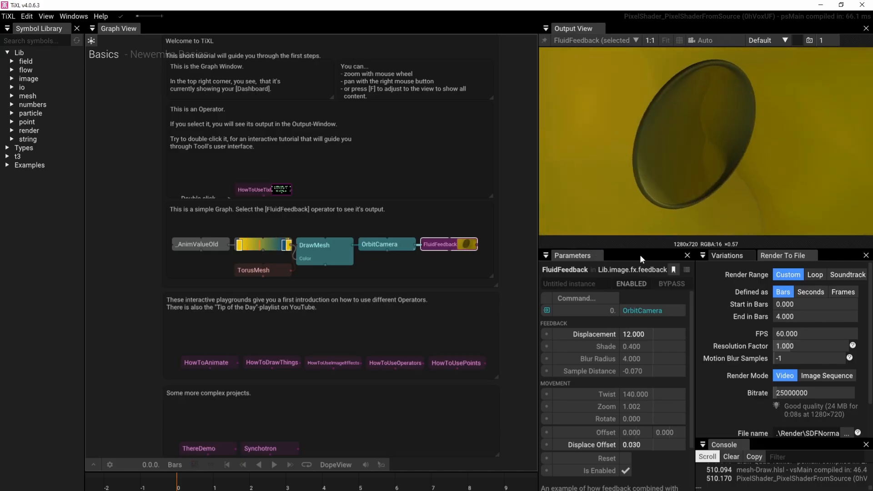
click(728, 255)
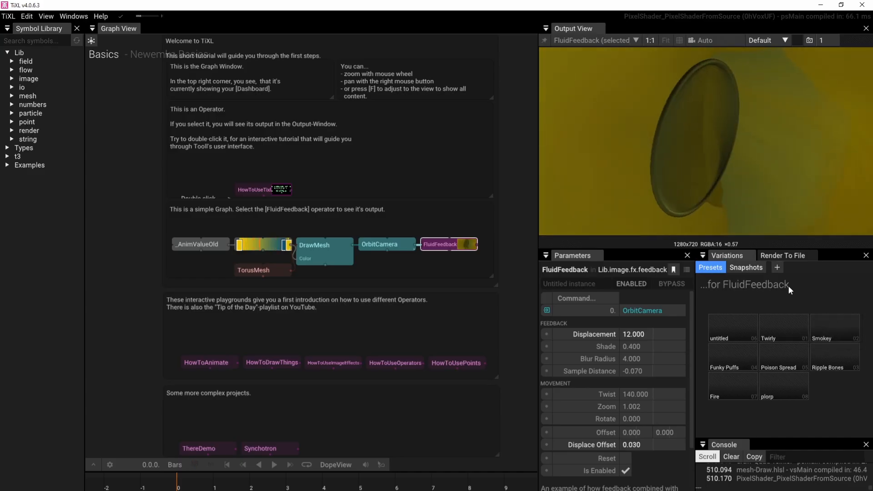
Look at the presets available for OrbitCamera and go back to those of FluidFeedback
click(380, 465)
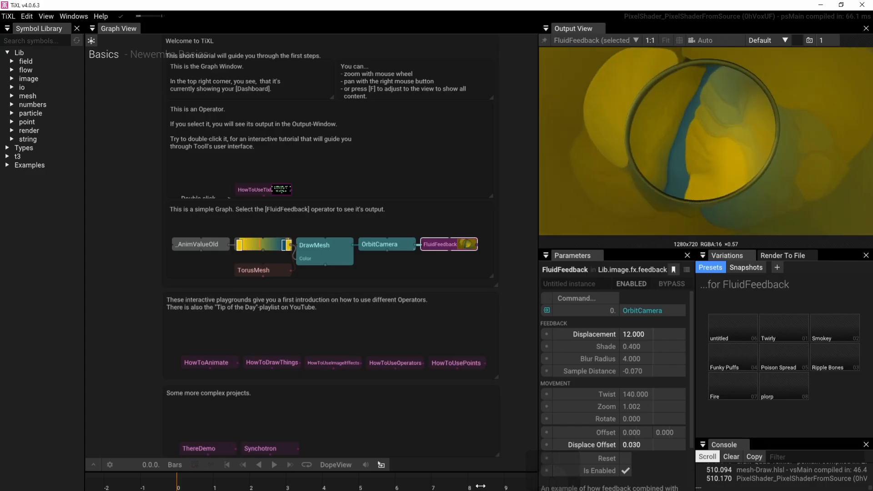
click(381, 246)
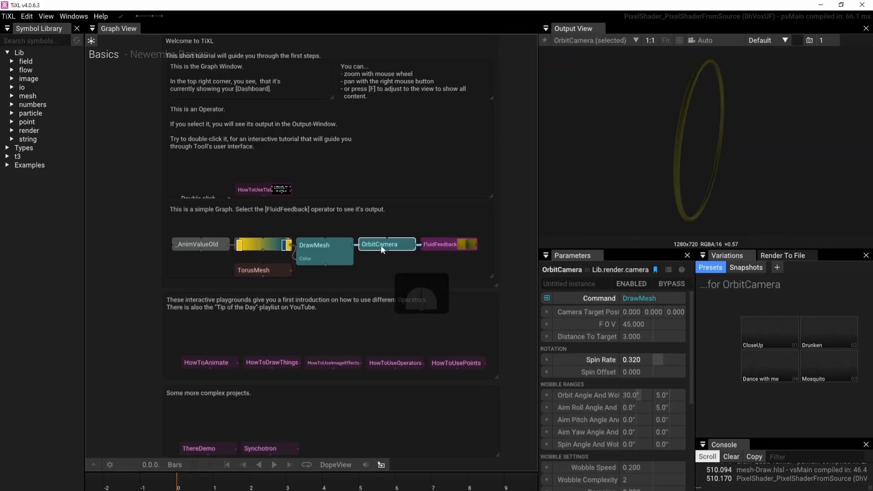
click(437, 241)
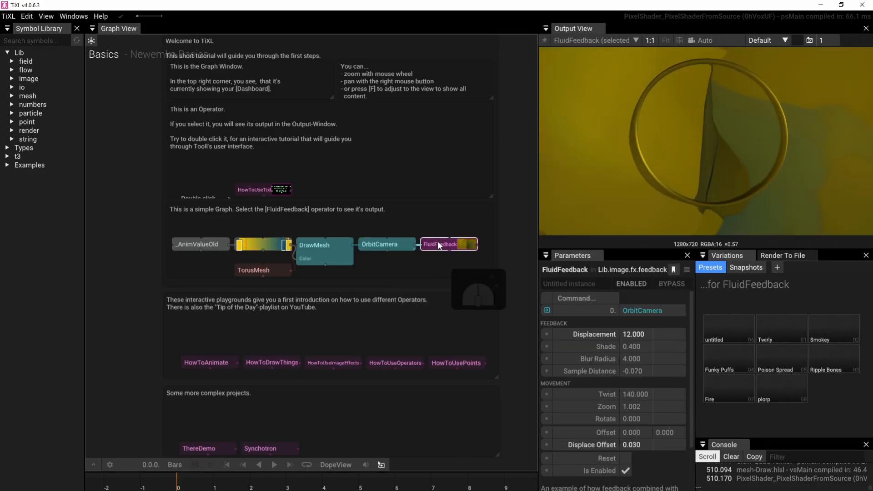
Update the thumbnails of the FluidFeedback presets
right_click(803, 303)
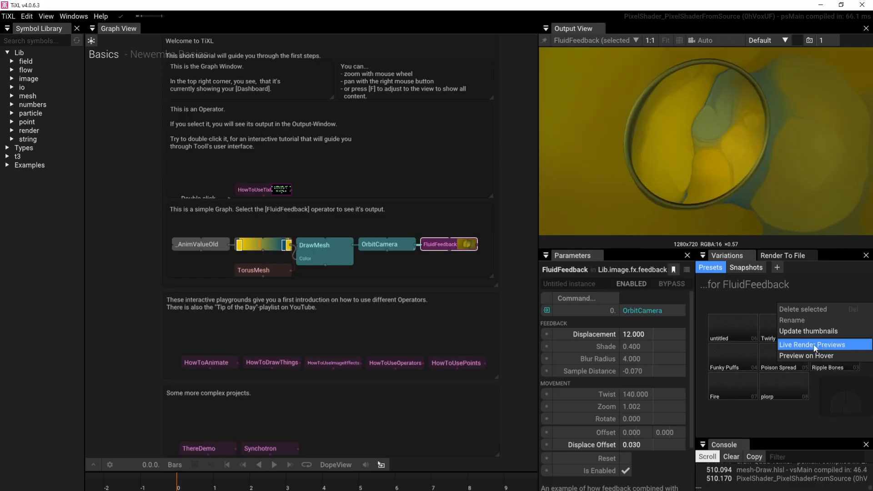
click(820, 347)
right_click(798, 300)
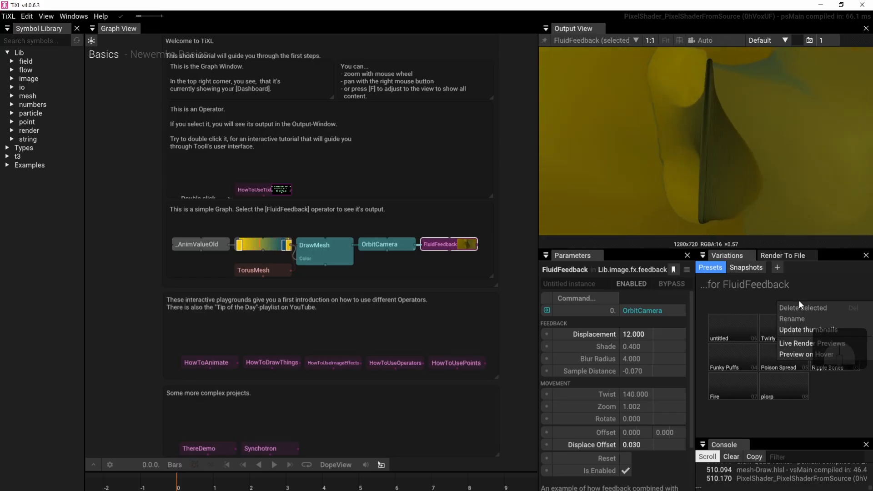
click(811, 330)
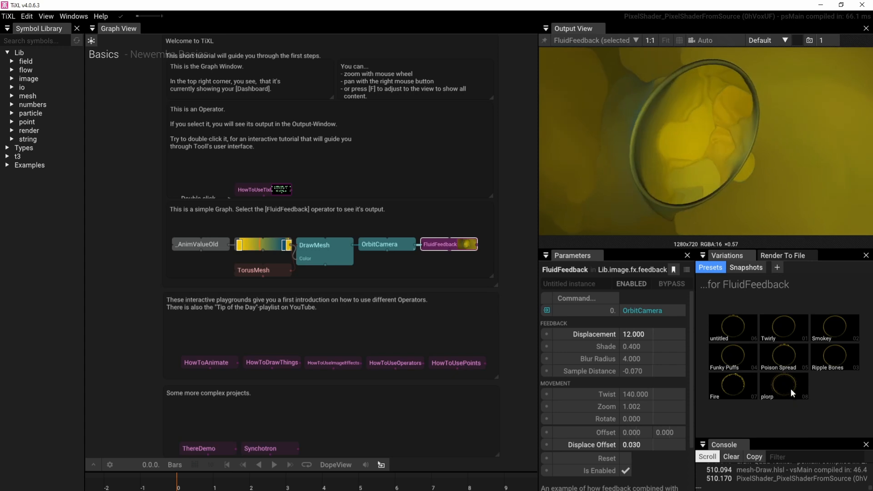
Enable live render previews and preview on hover for the FluidFeedback presets and preview the plorp preset
right_click(814, 388)
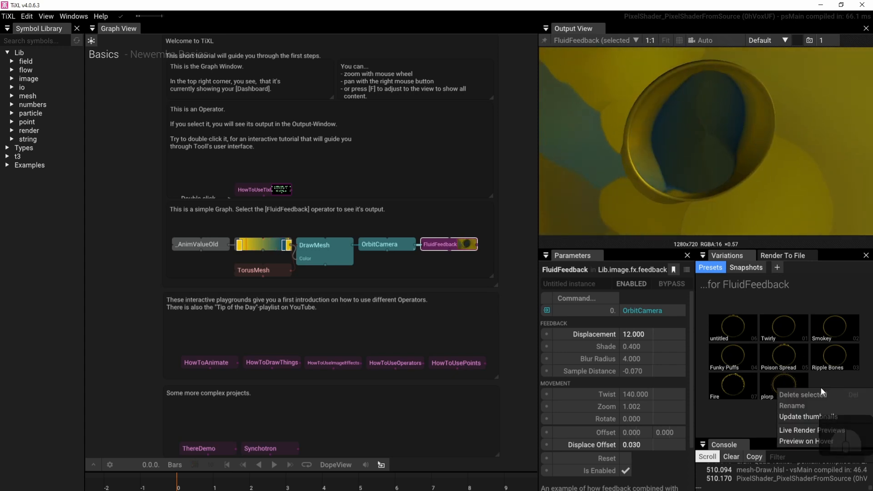
click(833, 432)
right_click(838, 413)
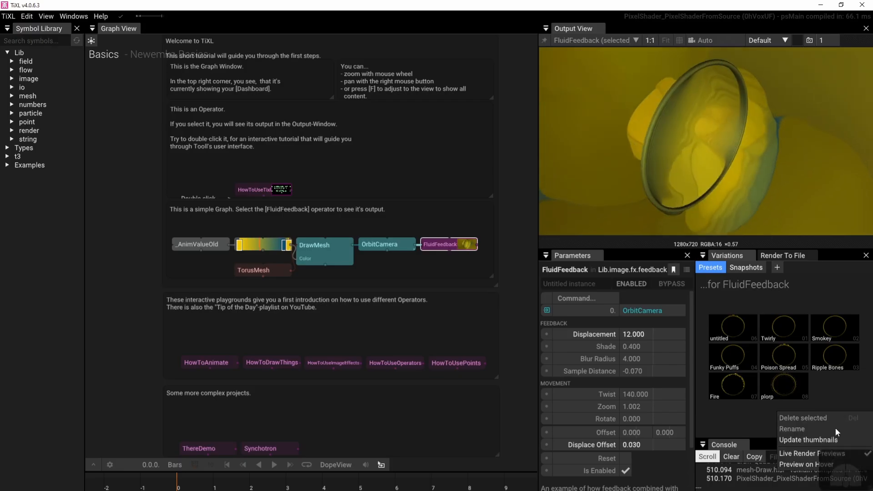
click(828, 464)
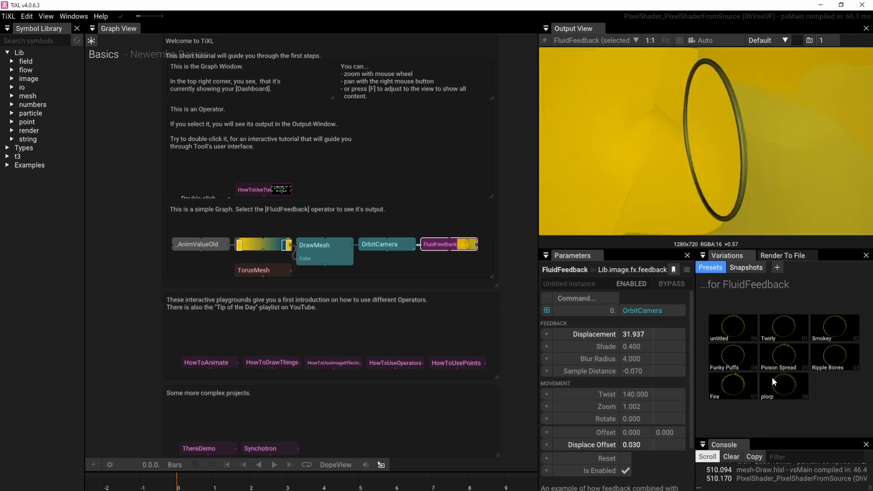
click(773, 377)
Show the HowToDrawThings output and look over its description, links and the surrounding playground and project operators
right_drag(332, 321, 321, 220)
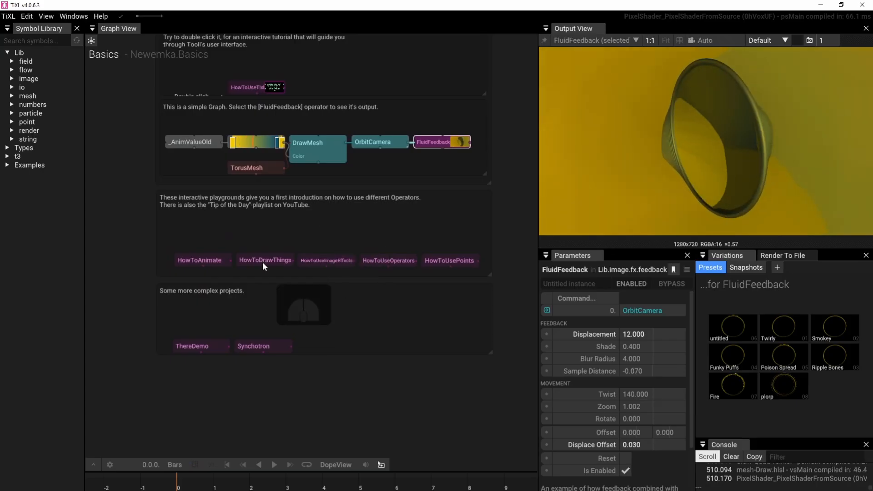
click(274, 259)
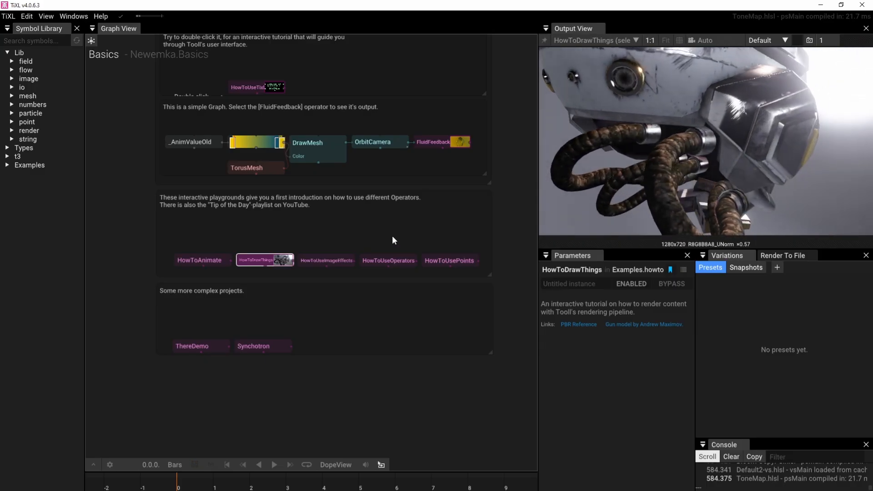
right_drag(304, 297, 326, 151)
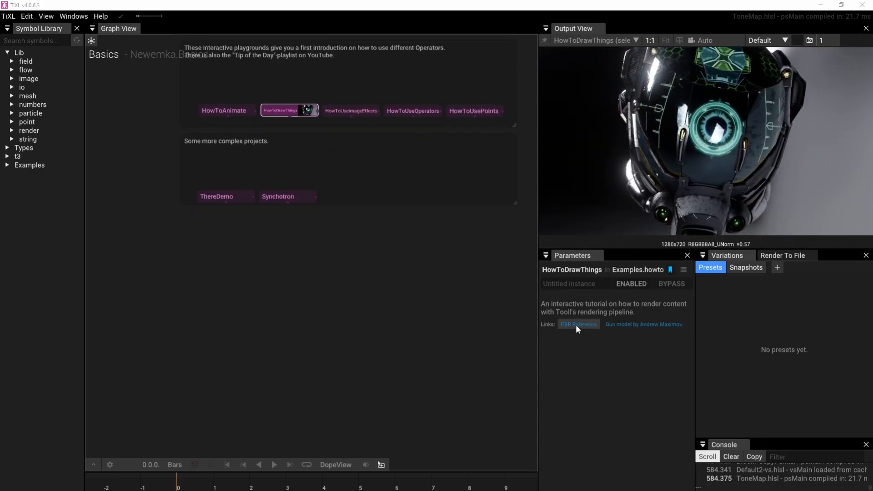
right_drag(369, 246, 432, 280)
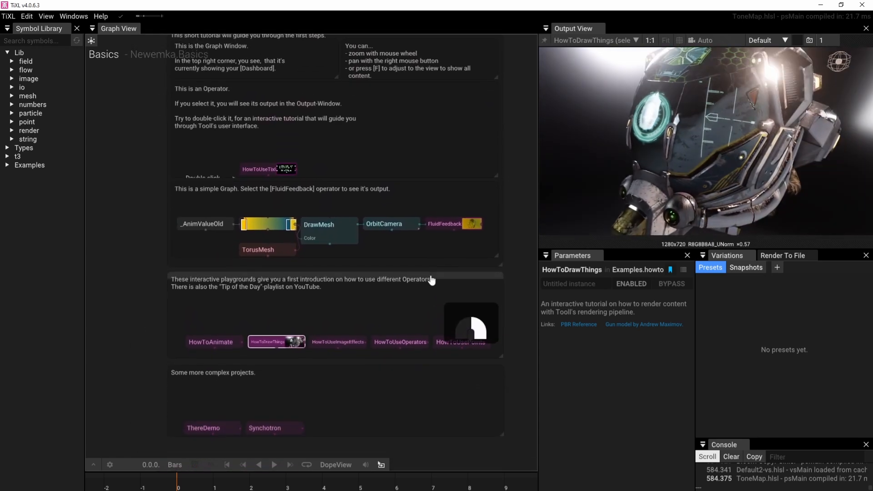
Enter the HowToAnimate playground and look through its first animation examples
scroll(279, 330, up, 3)
right_drag(279, 330, 299, 250)
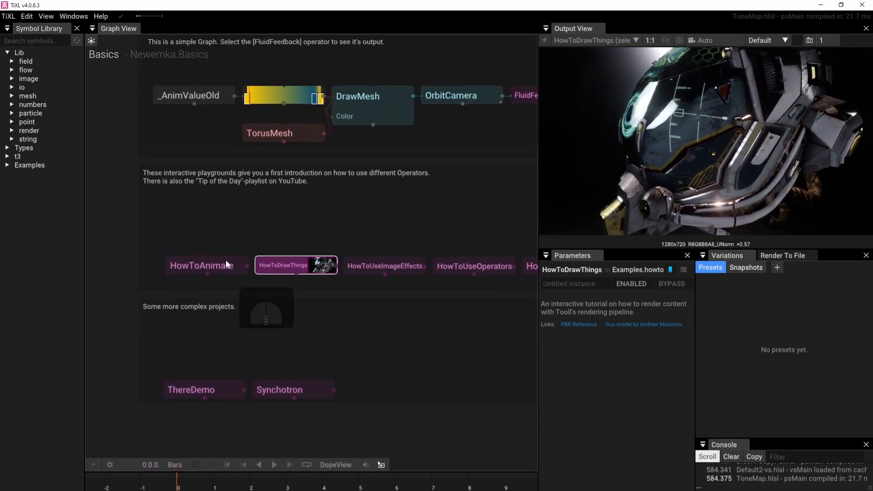
double_click(225, 264)
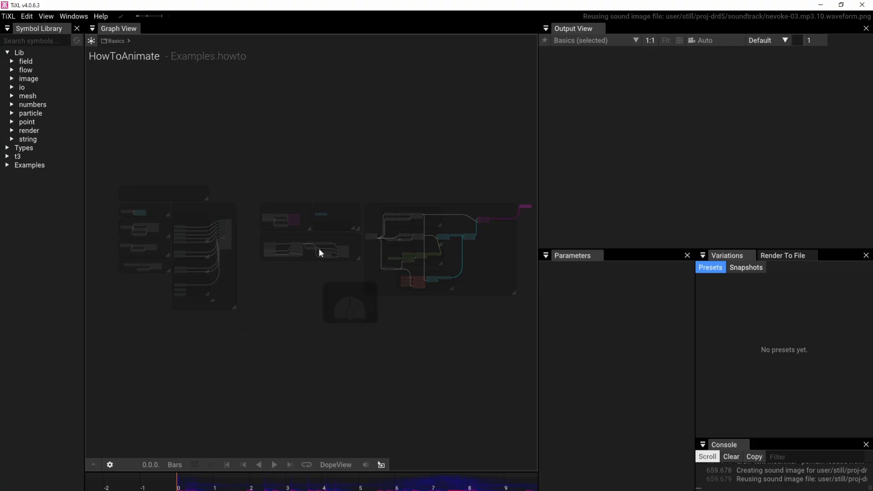
right_drag(259, 190, 316, 177)
scroll(144, 214, up, 6)
right_drag(204, 190, 100, 187)
right_drag(222, 329, 161, 255)
Examine HowToAnimate's more elaborate animation event example and its output, and return to the Basics graph
right_drag(295, 301, 141, 291)
right_drag(455, 276, 305, 288)
right_drag(434, 278, 282, 288)
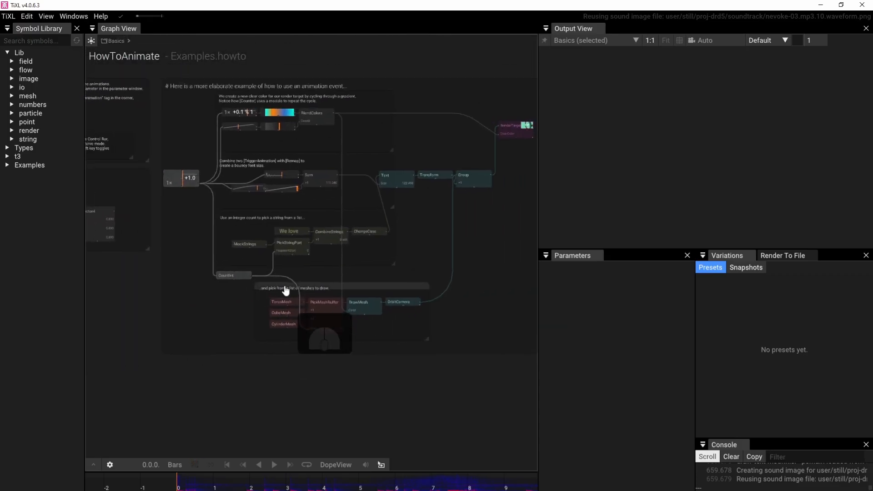
right_drag(456, 215, 367, 221)
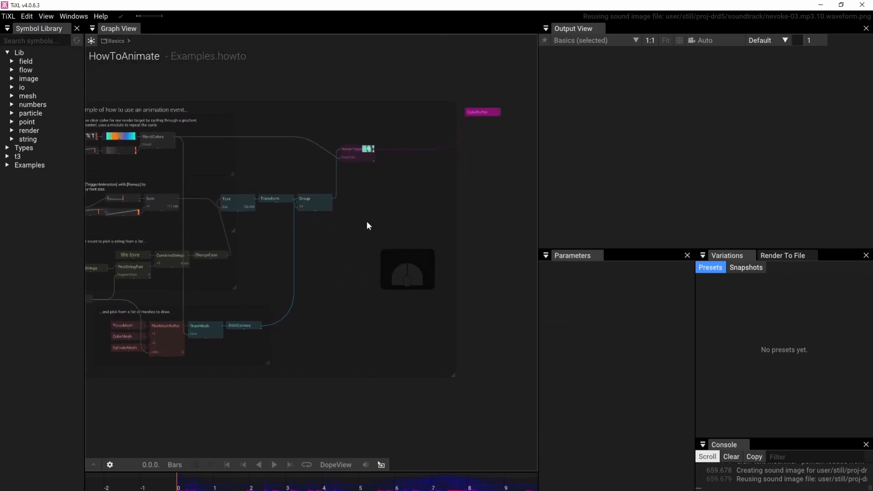
click(390, 84)
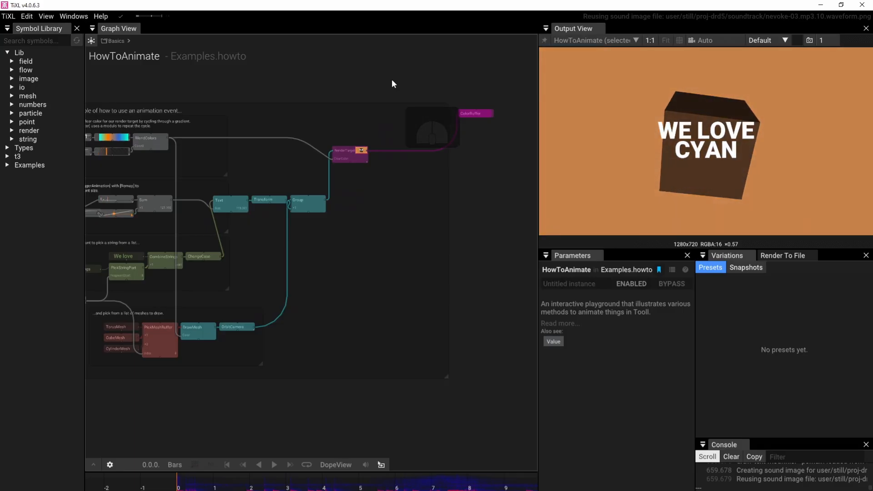
double_click(391, 81)
Add a FractalNoise operator from the image.generate category in the empty area below the complex projects
right_drag(199, 292, 192, 101)
right_drag(171, 285, 163, 216)
mouse_move(390, 234)
right_down()
mouse_move(296, 264)
mouse_move(306, 242)
right_up()
scroll(296, 269, down, 3)
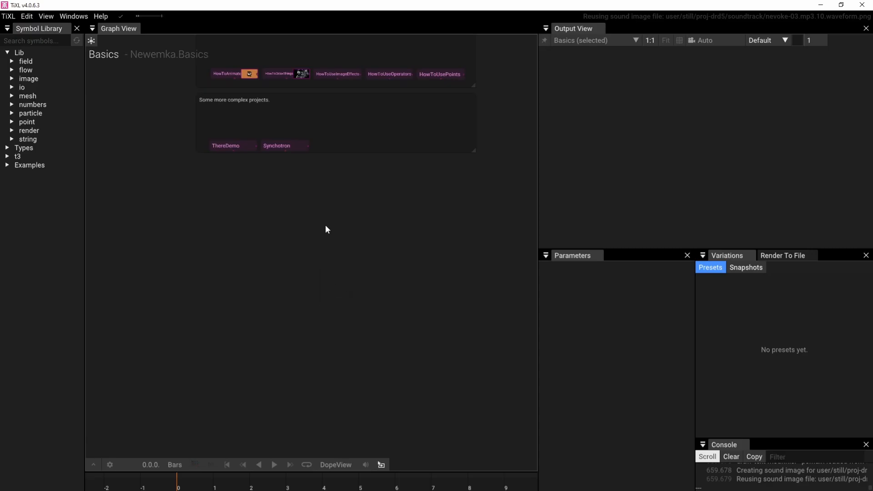
right_drag(323, 248, 334, 201)
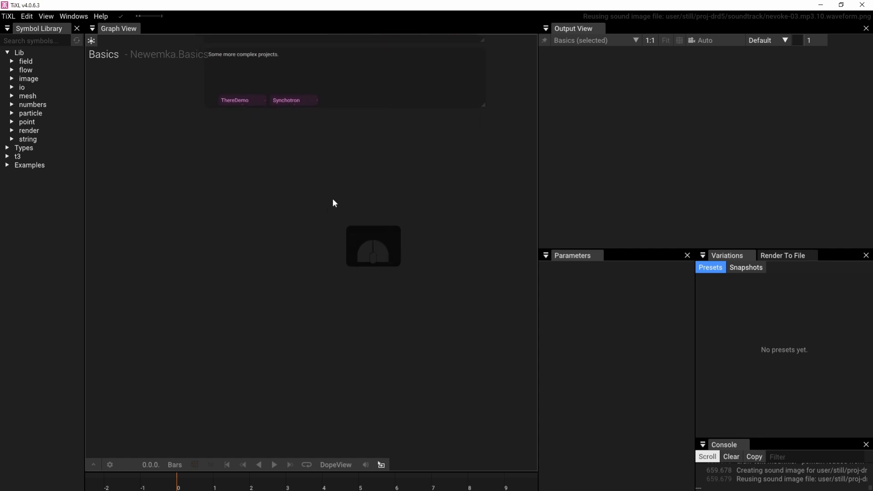
double_click(271, 231)
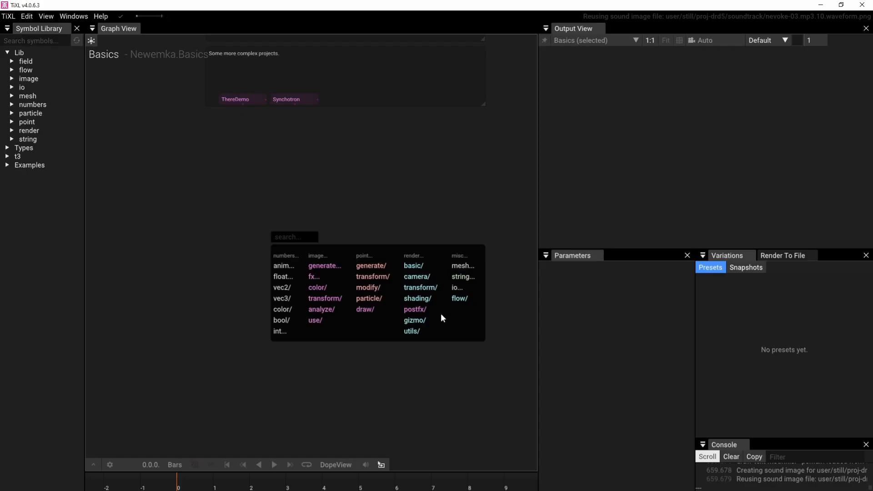
click(332, 268)
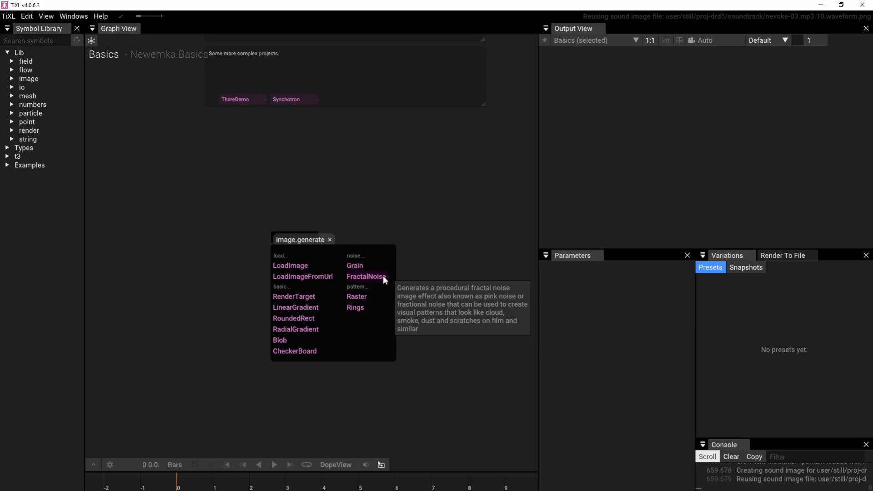
click(367, 275)
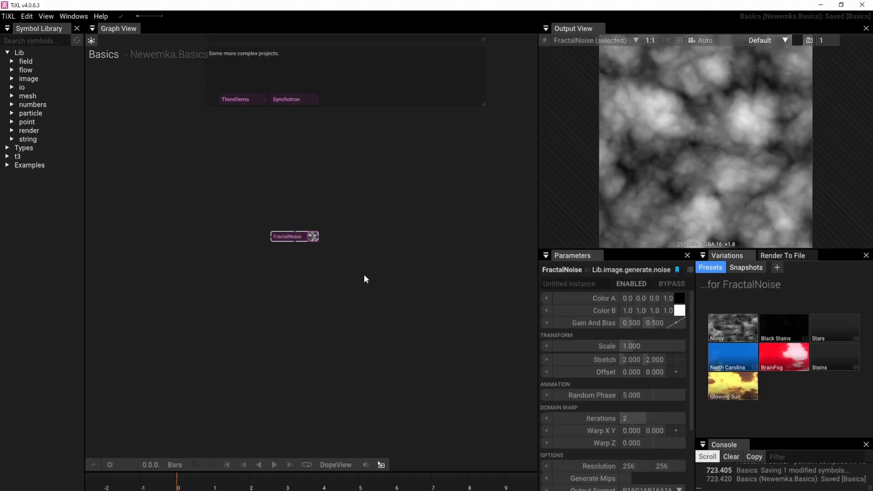
scroll(291, 242, up, 3)
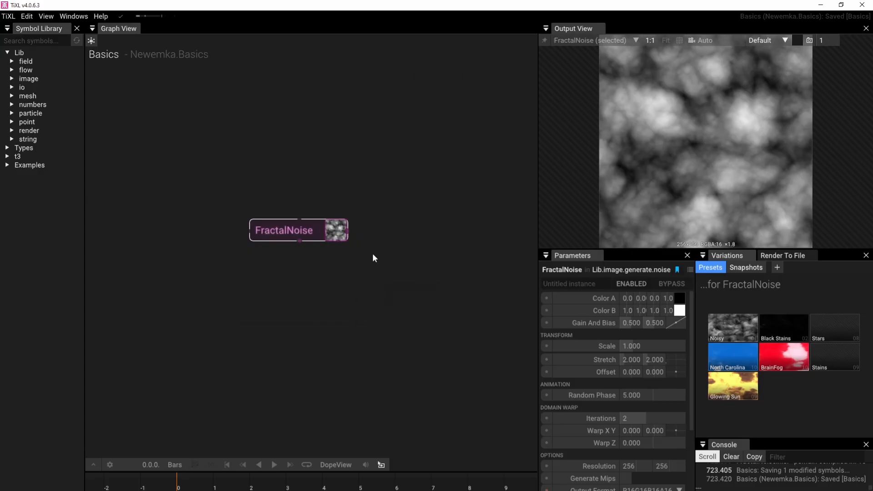
Set FractalNoise's Color A to magenta, about 0.8, 0.0, 0.4, and its Color B to black
click(677, 299)
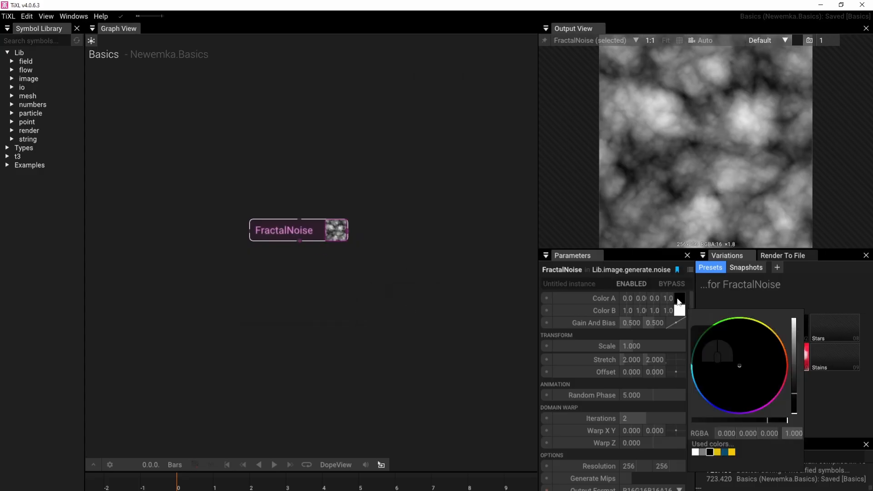
drag(793, 373, 794, 335)
drag(739, 365, 694, 348)
drag(764, 377, 798, 455)
click(679, 311)
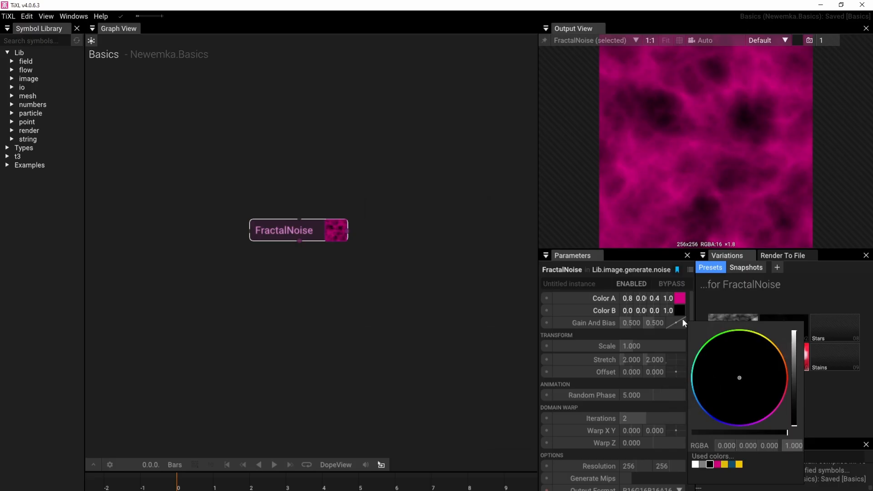
click(717, 299)
Set FractalNoise's Gain And Bias to about 0.095 and 0.595 and its Scale to 0.500
drag(675, 323, 637, 315)
mouse_move(639, 347)
mouse_down()
mouse_move(566, 347)
mouse_move(642, 346)
mouse_up()
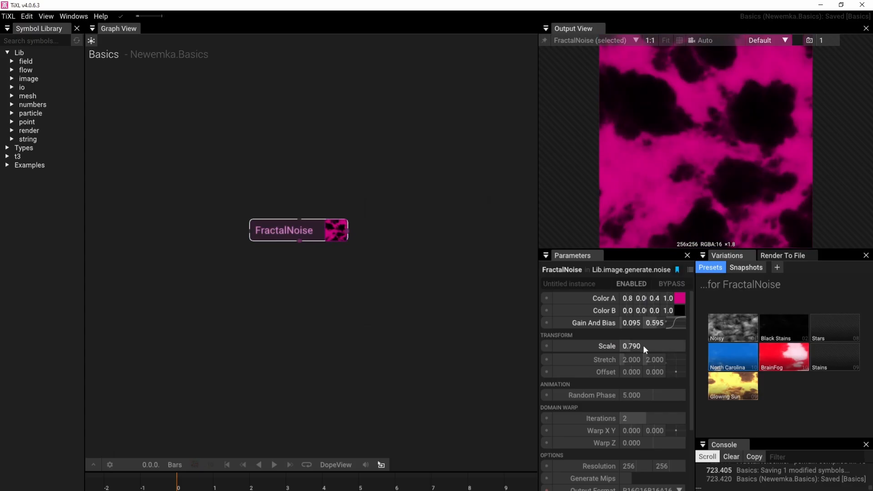
drag(643, 346, 643, 346)
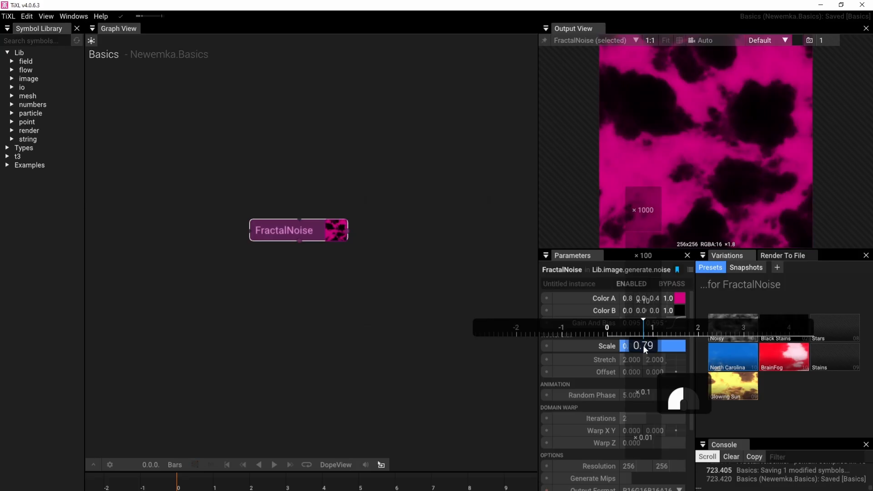
drag(643, 345, 730, 341)
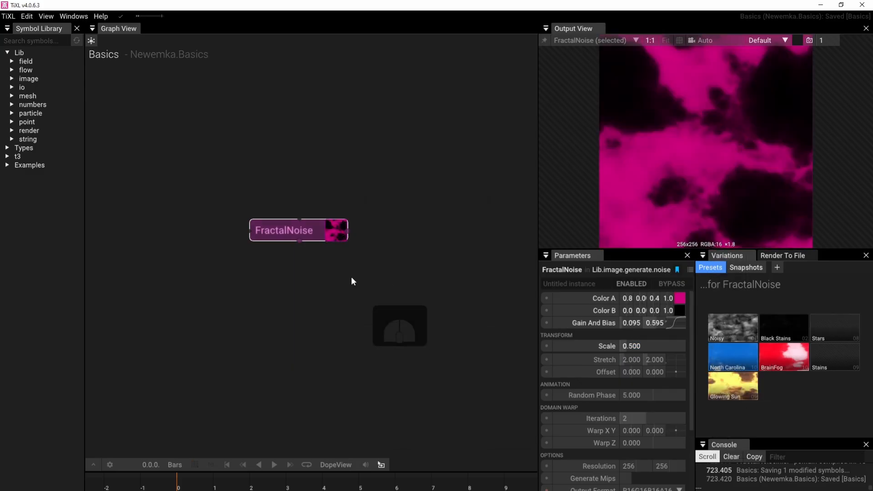
Search the operators for "cube" and add a CubeMesh in the empty area beside FractalNoise
right_drag(351, 274, 278, 286)
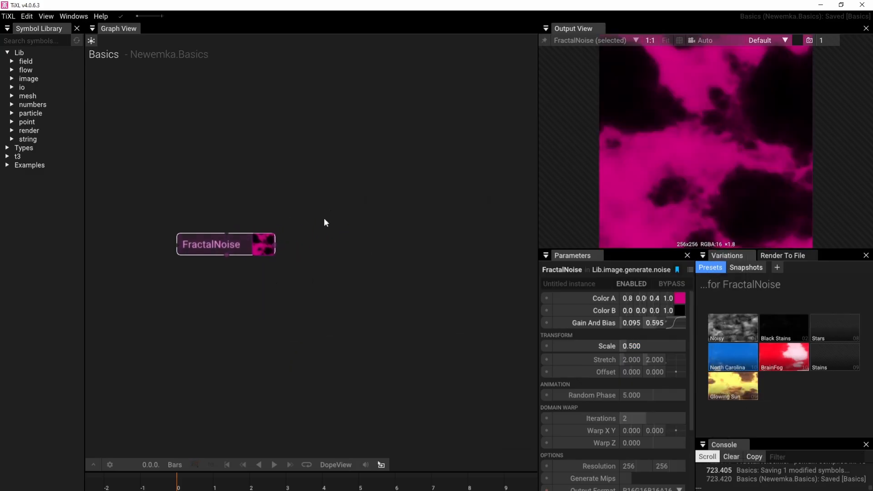
double_click(314, 211)
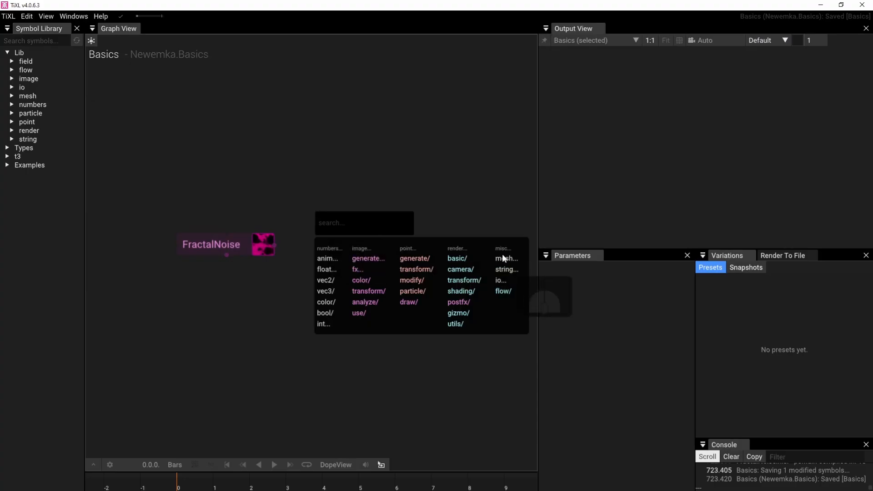
click(349, 180)
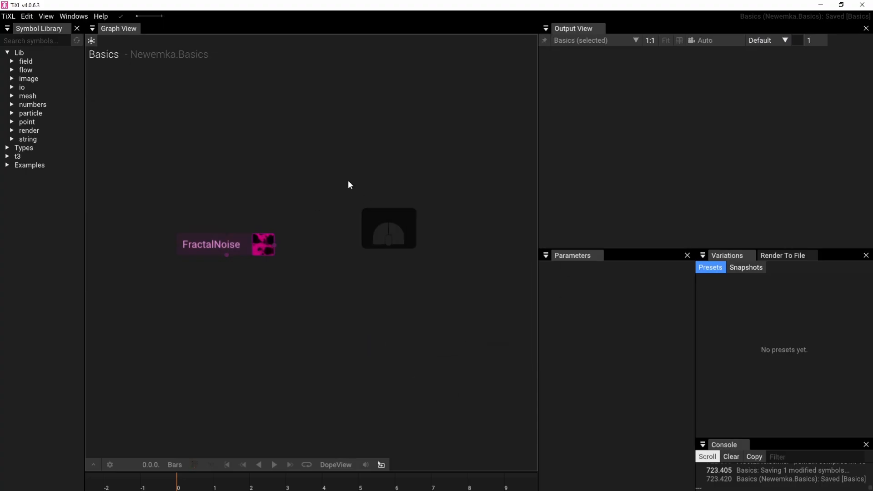
right_drag(326, 184, 322, 211)
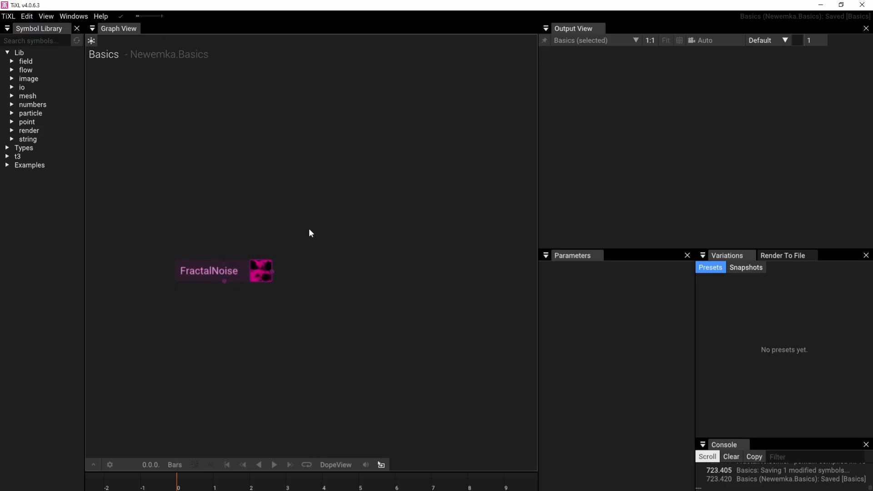
double_click(310, 230)
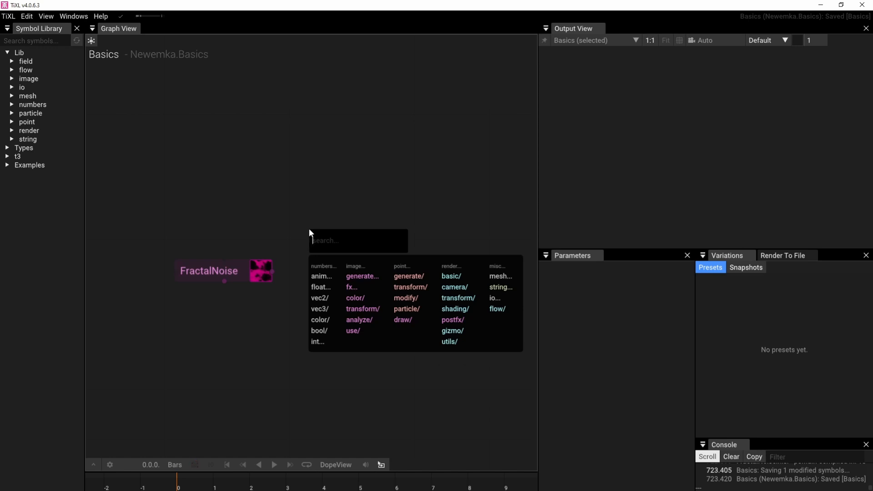
text(cube)
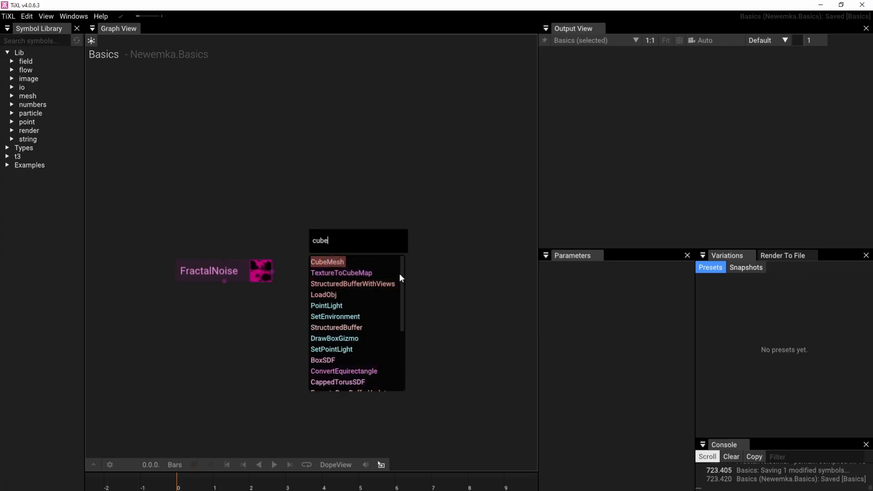
mouse_move(403, 277)
mouse_down()
mouse_move(402, 353)
mouse_move(400, 268)
mouse_up()
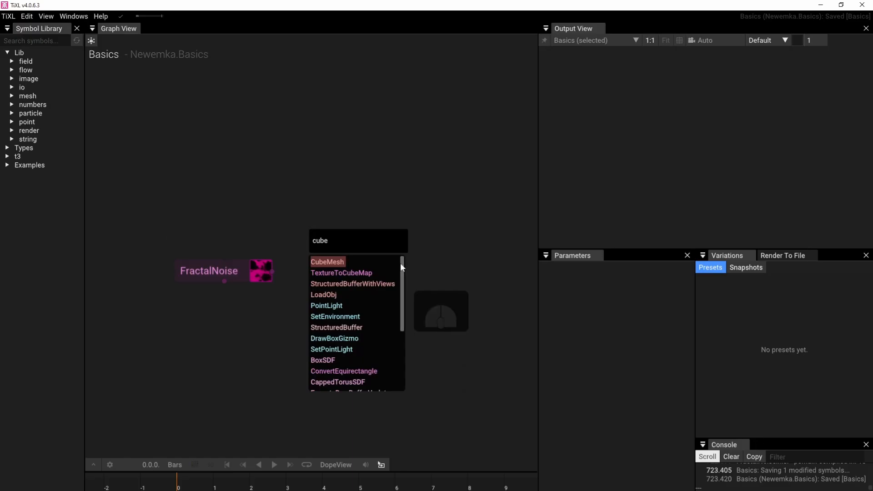
click(338, 262)
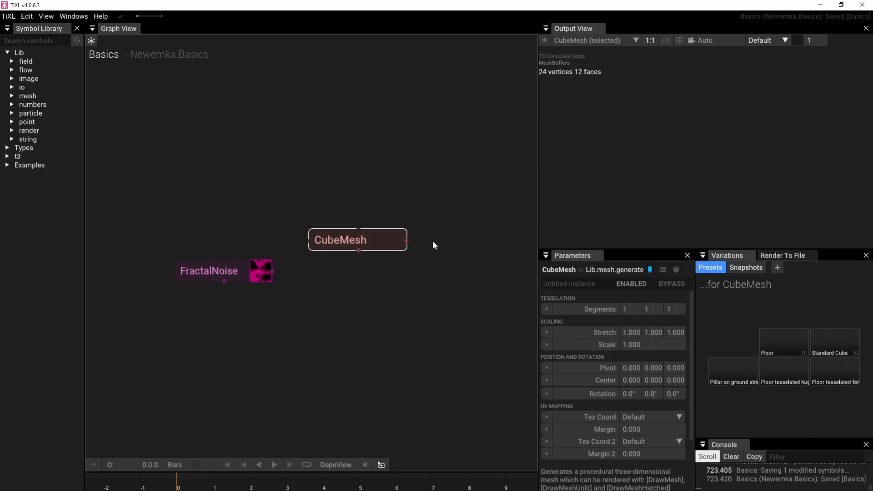
Add a DrawMesh operator connected to CubeMesh's output
click(369, 248)
mouse_move(406, 242)
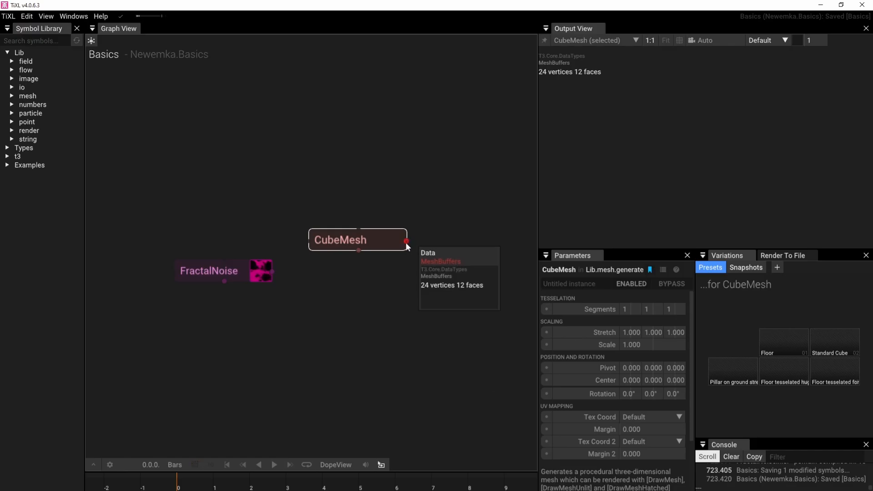
drag(406, 243, 446, 225)
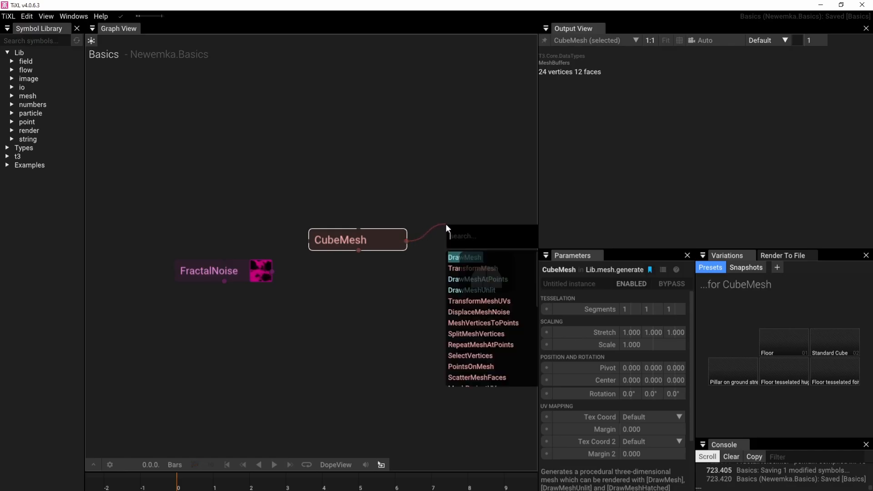
click(471, 258)
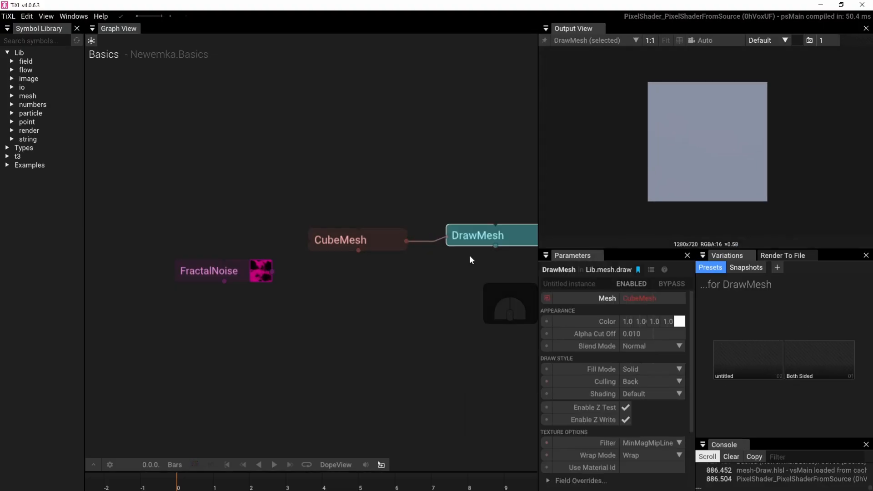
right_drag(469, 255, 369, 270)
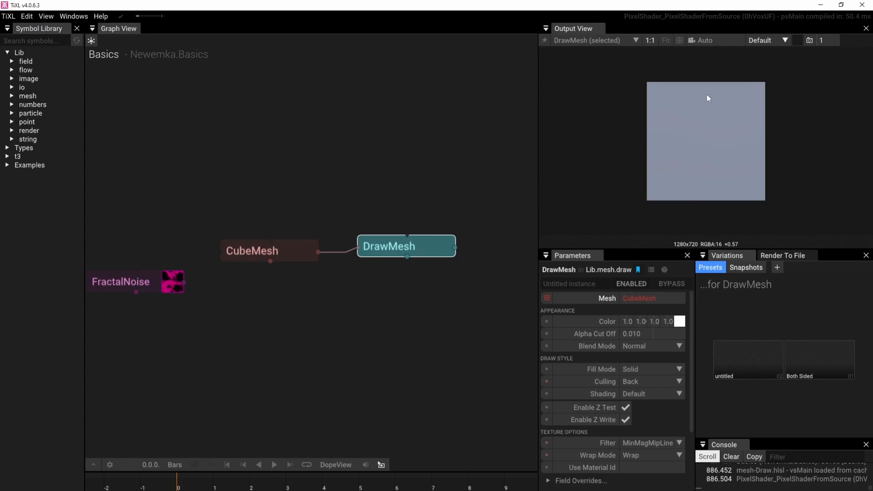
Examine the drawn cube from different angles and distances in the output, resetting the view between tries
drag(674, 114, 696, 160)
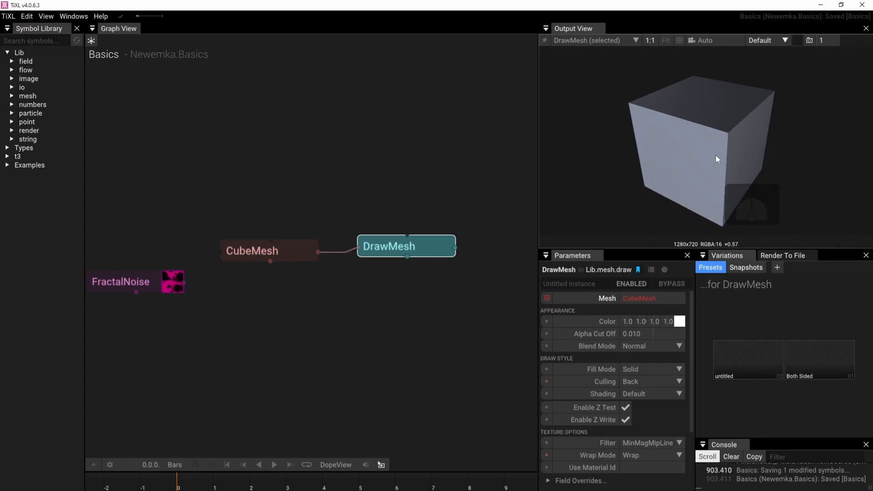
drag(726, 154, 546, 160)
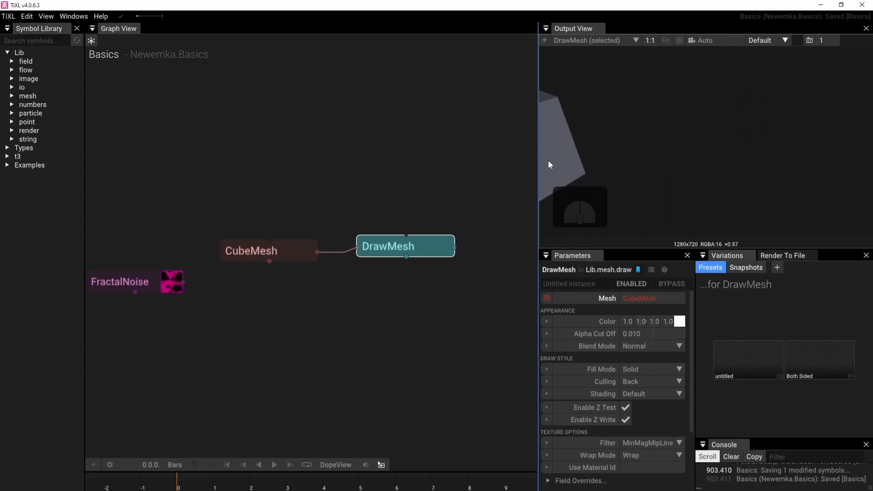
scroll(637, 177, down, 3)
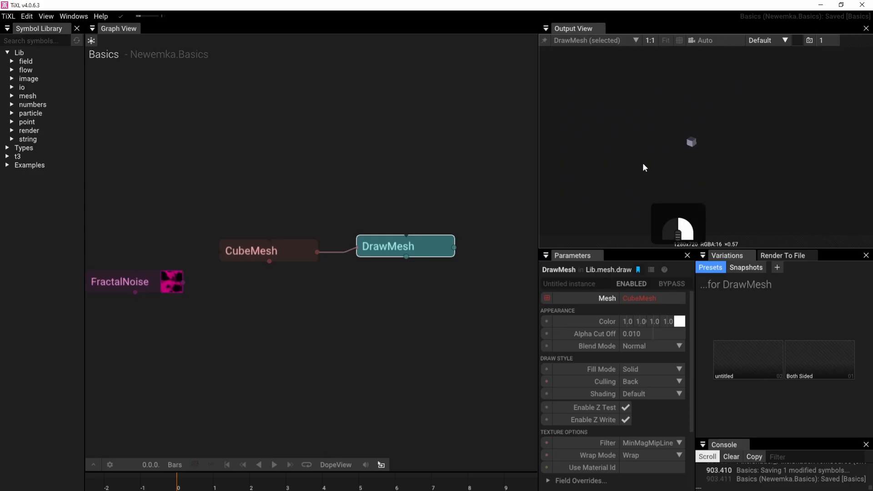
right_drag(805, 104, 770, 125)
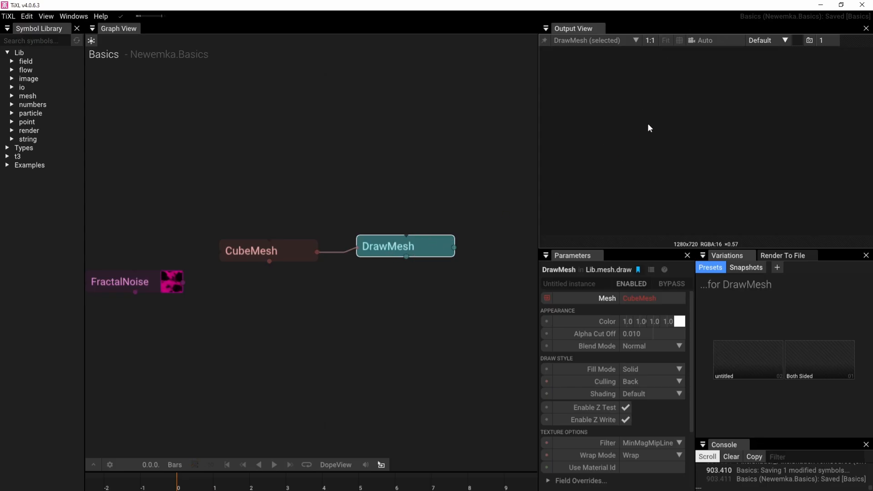
click(667, 39)
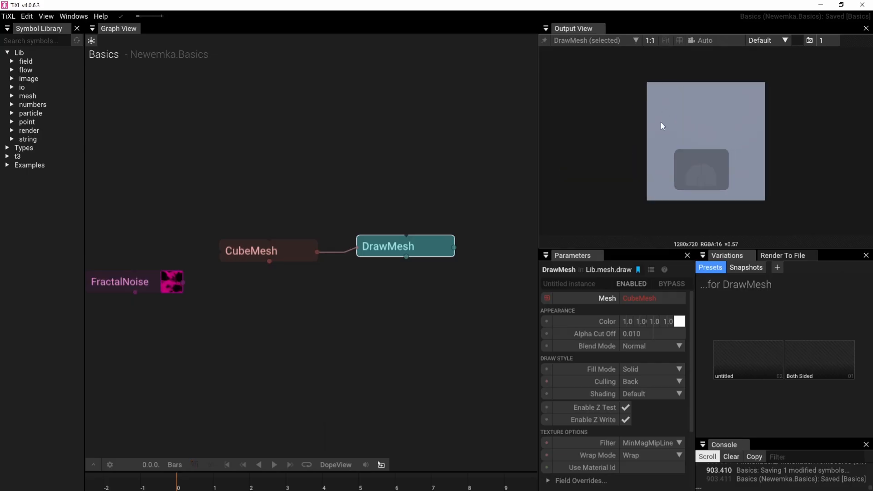
drag(661, 121, 427, 157)
right_drag(737, 136, 563, 133)
right_drag(703, 132, 604, 109)
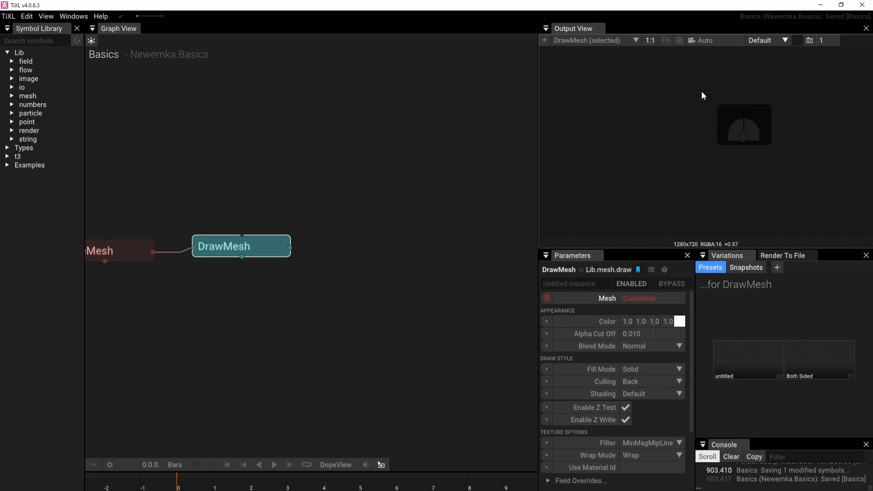
key(f)
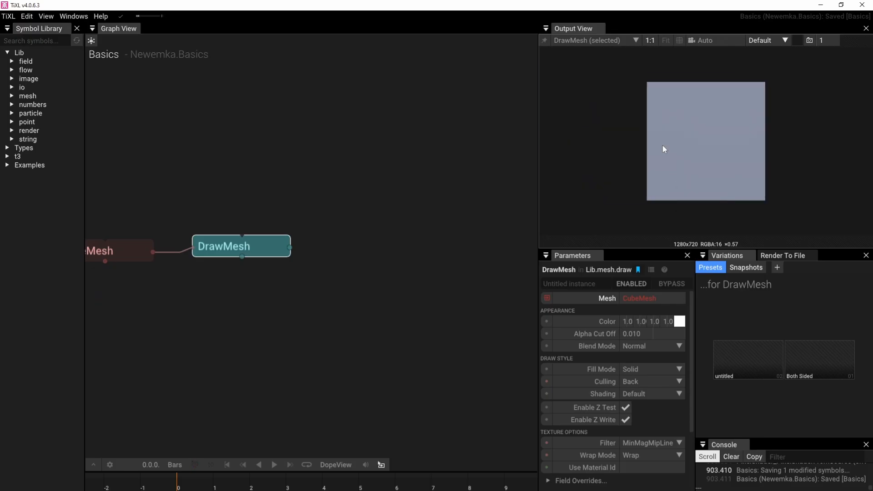
drag(662, 145, 681, 150)
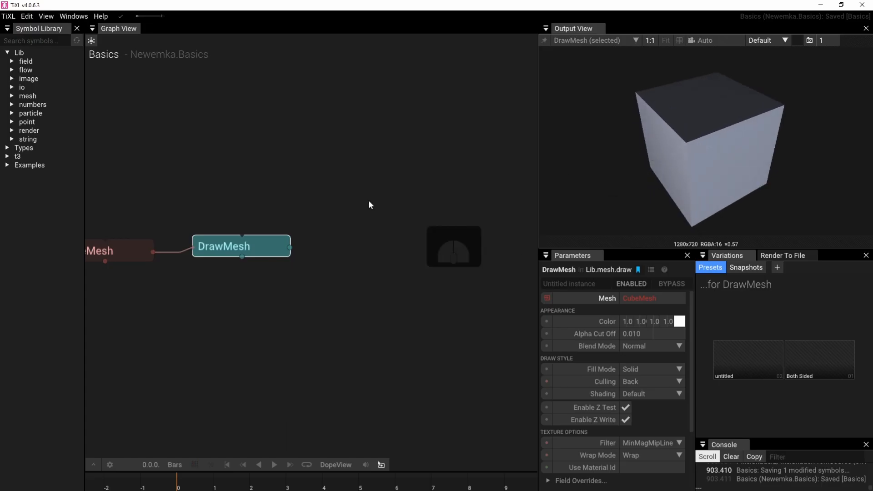
Add a Camera operator attached beneath DrawMesh and orbit its view to position -1.584, 1.147, 1.415
right_drag(265, 162, 404, 136)
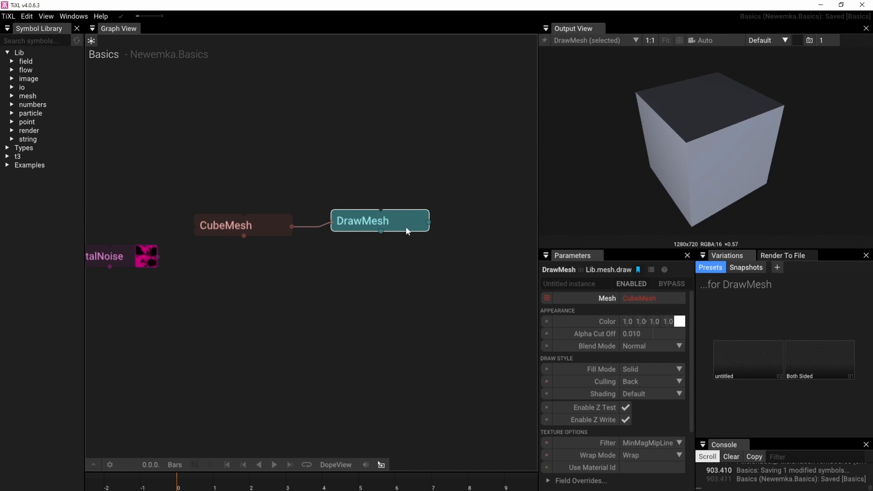
drag(428, 223, 489, 208)
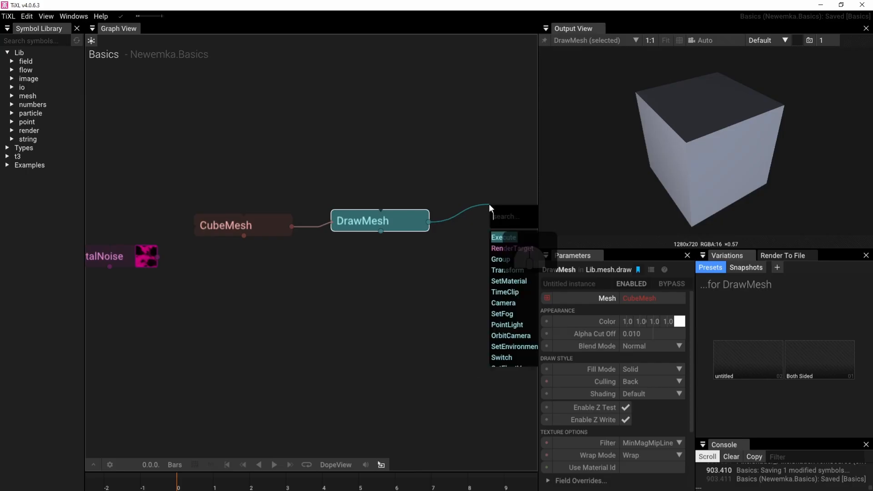
click(407, 173)
click(402, 221)
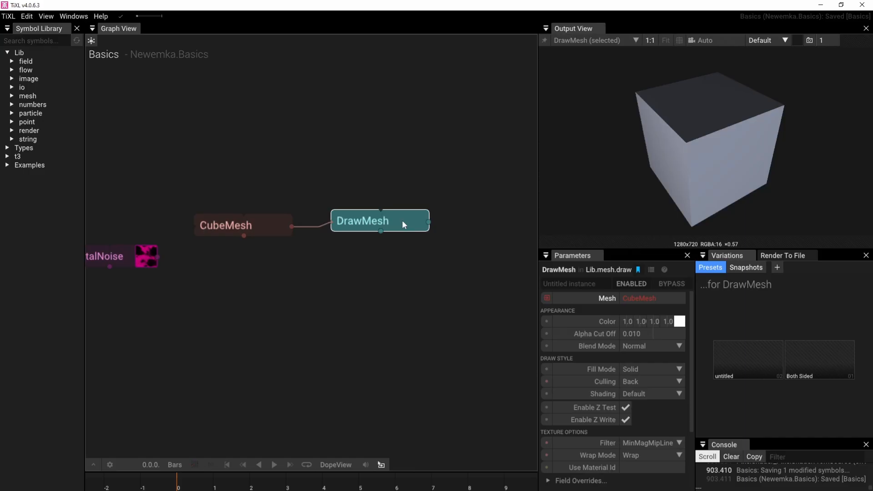
key(Tab)
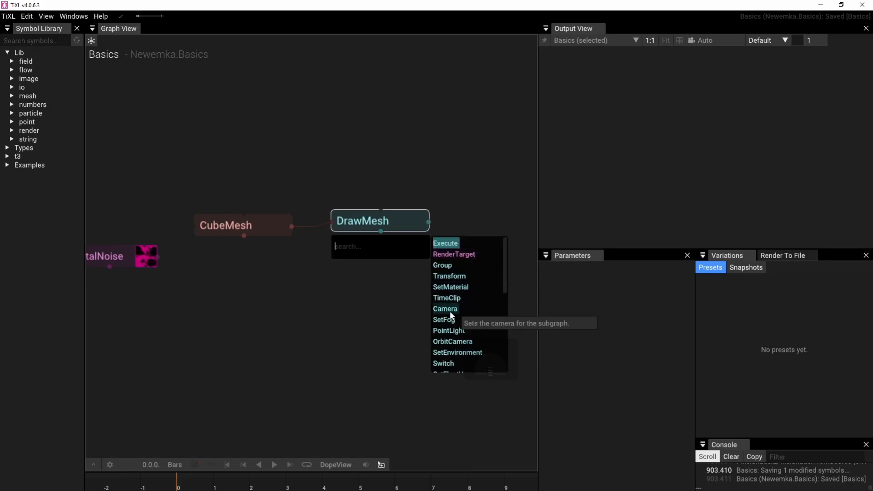
click(450, 312)
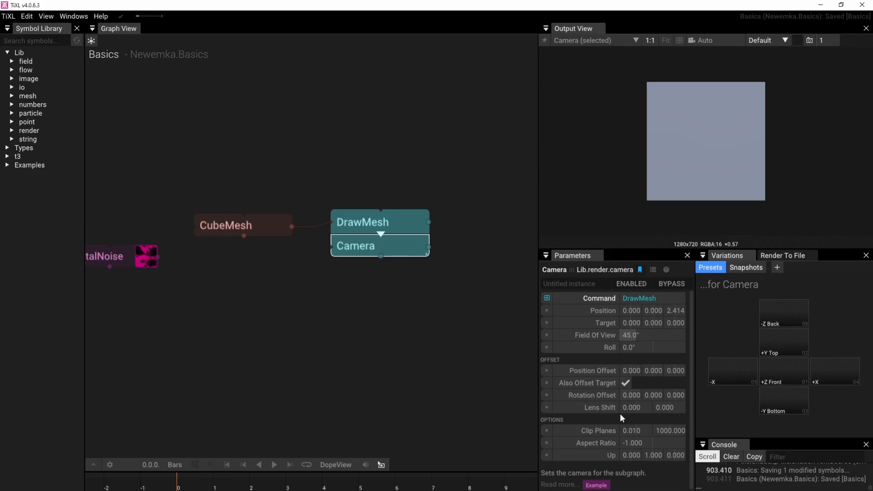
drag(673, 132, 725, 170)
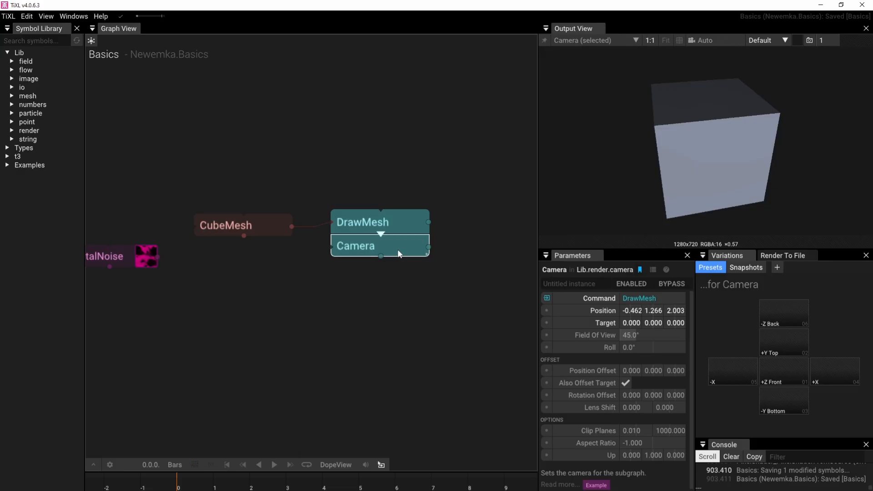
drag(682, 137, 612, 176)
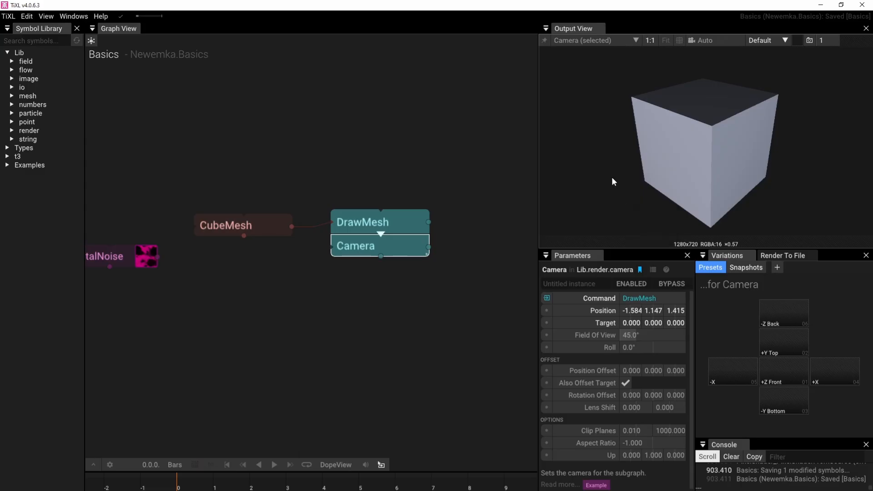
Set the output view's background color to blue, about 0.141, 0.205, 0.555
click(796, 40)
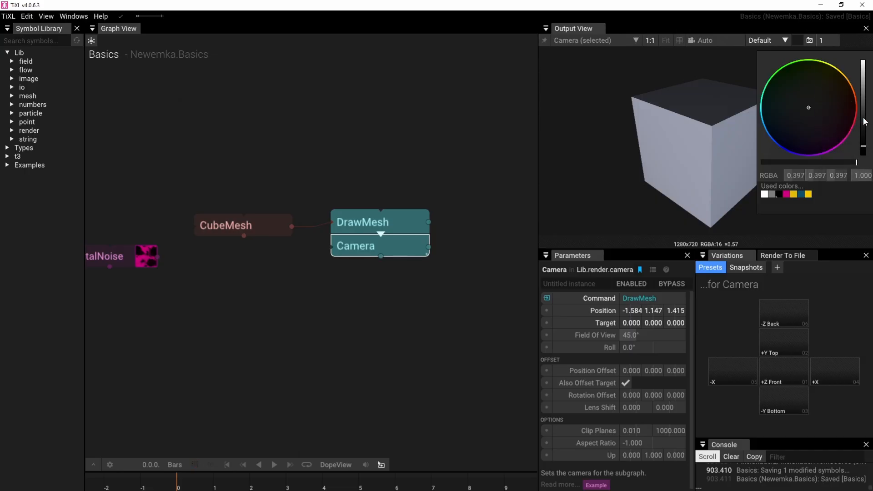
drag(863, 118, 863, 103)
mouse_move(807, 120)
mouse_down()
mouse_move(842, 135)
mouse_move(783, 138)
mouse_up()
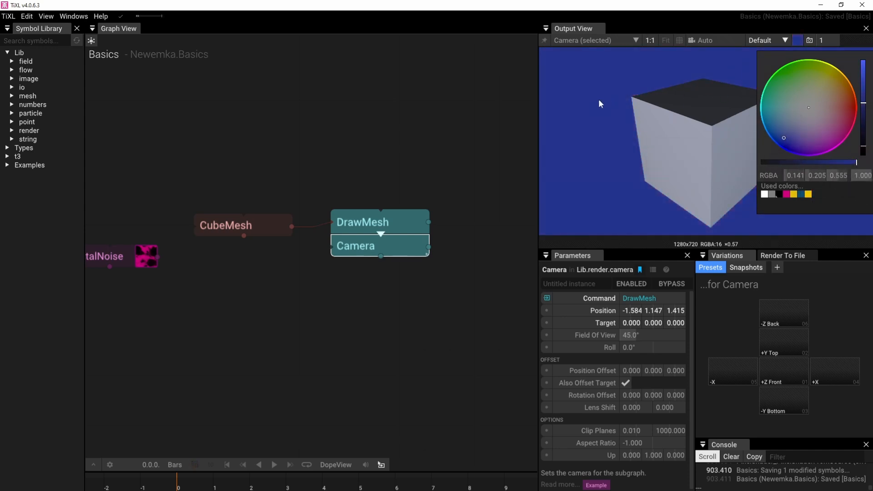
Compare the DrawMesh and Camera outputs, and move CubeMesh higher in the graph, above the level of DrawMesh
click(405, 217)
click(402, 244)
click(402, 226)
click(400, 246)
drag(269, 235, 272, 165)
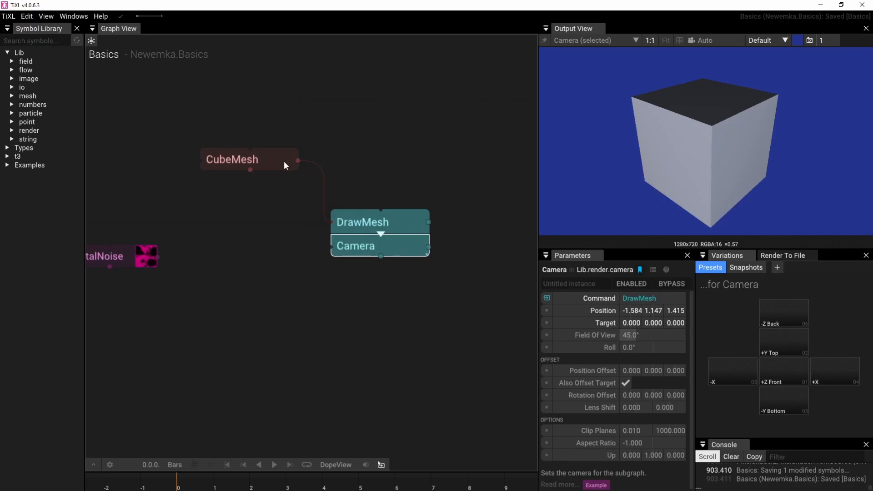
click(371, 223)
click(401, 248)
click(401, 227)
click(391, 248)
Add a RenderTarget operator attached beneath Camera
click(401, 250)
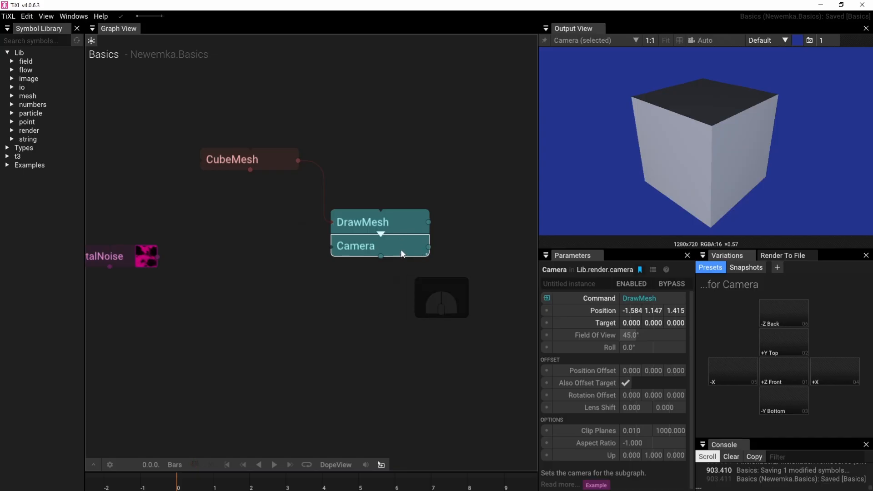
key(Tab)
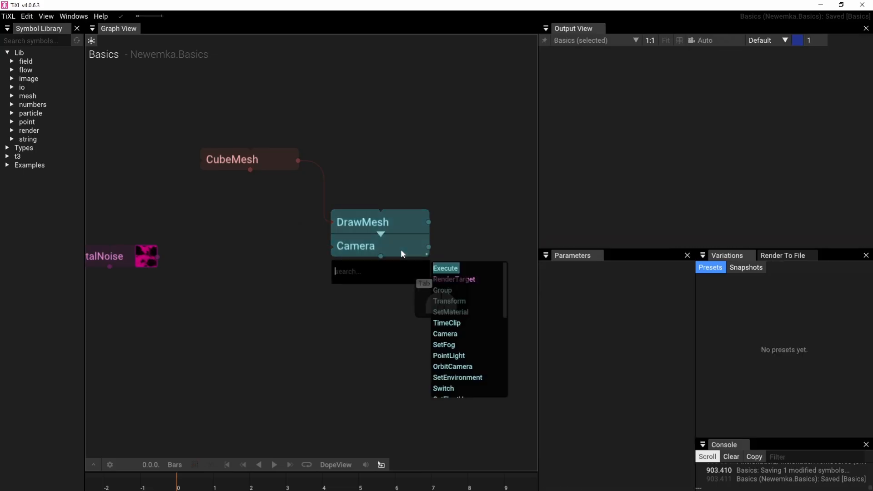
click(449, 278)
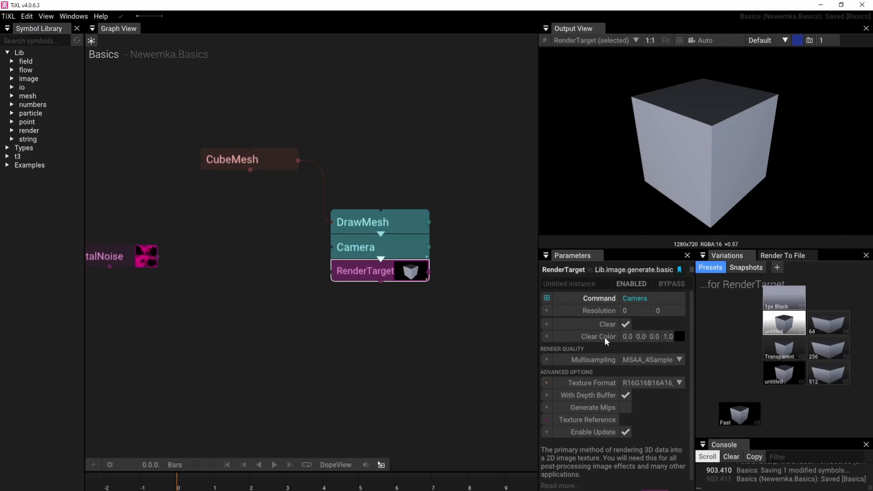
Try adjusting the RenderTarget's Clear Color and return it to black with alpha 1.000
mouse_move(598, 340)
mouse_move(678, 338)
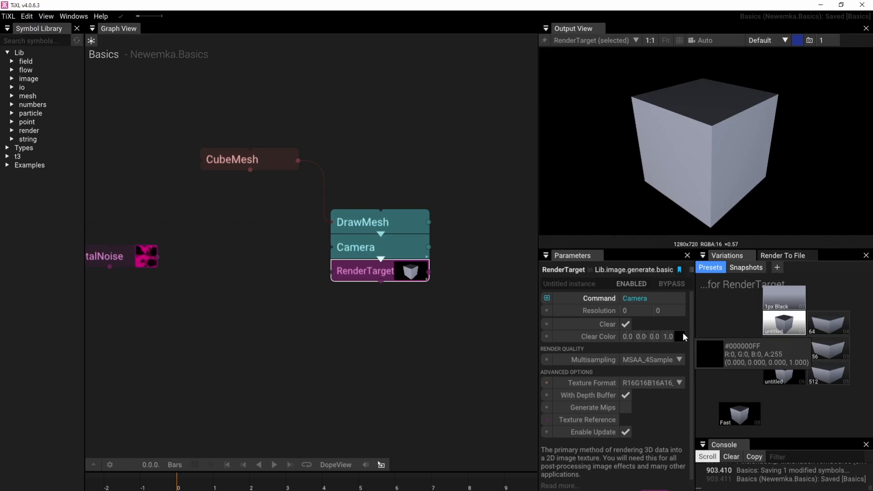
mouse_move(683, 337)
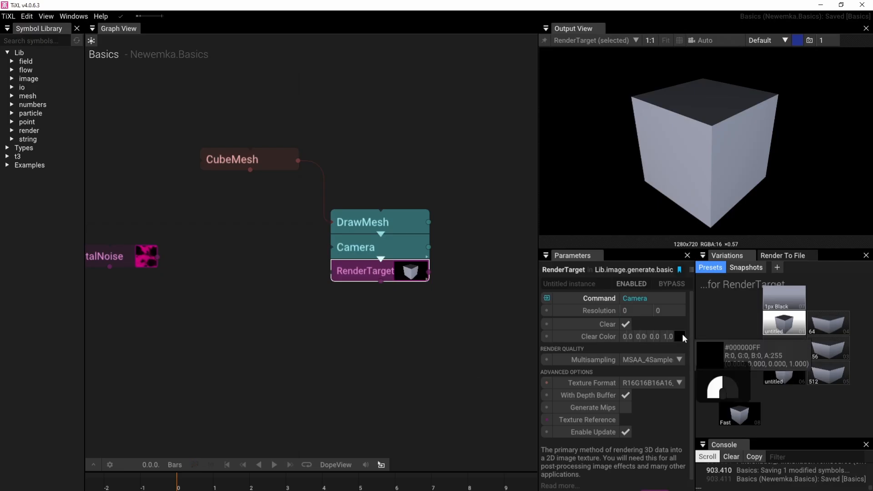
mouse_move(682, 334)
mouse_down()
mouse_move(680, 369)
mouse_move(680, 322)
mouse_move(679, 382)
mouse_move(686, 316)
mouse_move(683, 383)
mouse_move(681, 312)
mouse_move(682, 334)
mouse_up()
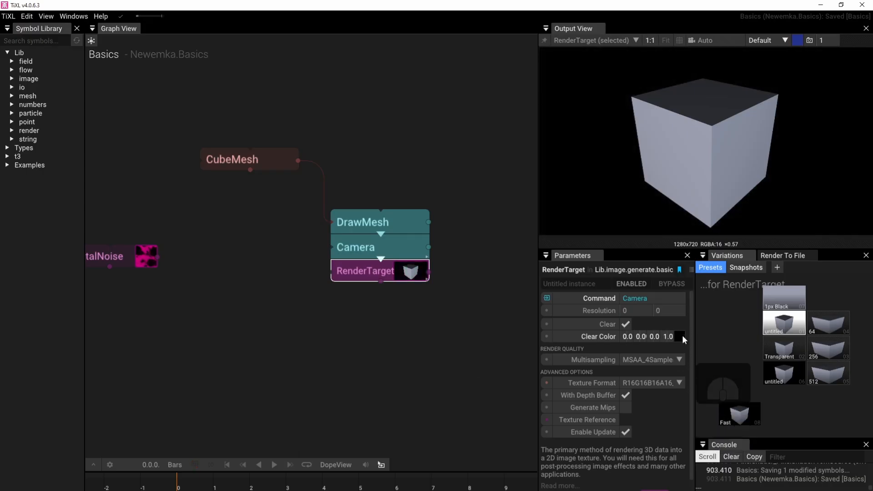
click(677, 336)
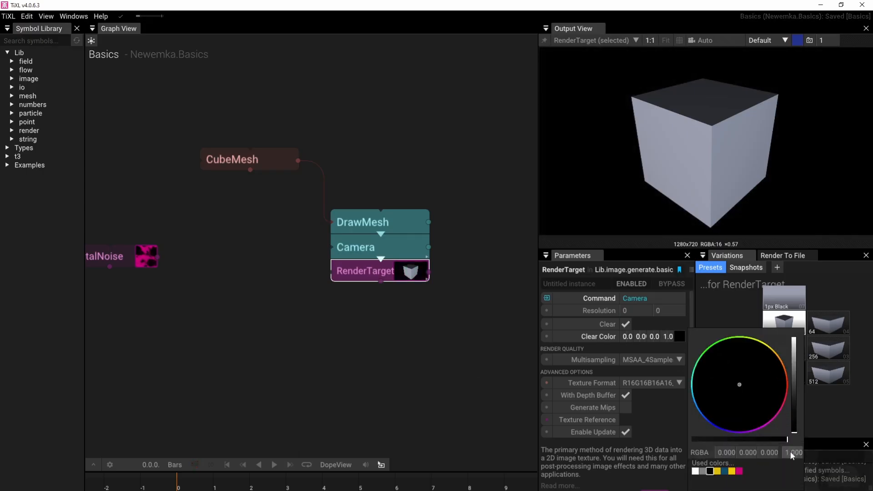
mouse_move(779, 439)
mouse_down()
mouse_move(685, 443)
mouse_move(788, 433)
mouse_move(683, 437)
mouse_move(786, 432)
mouse_up()
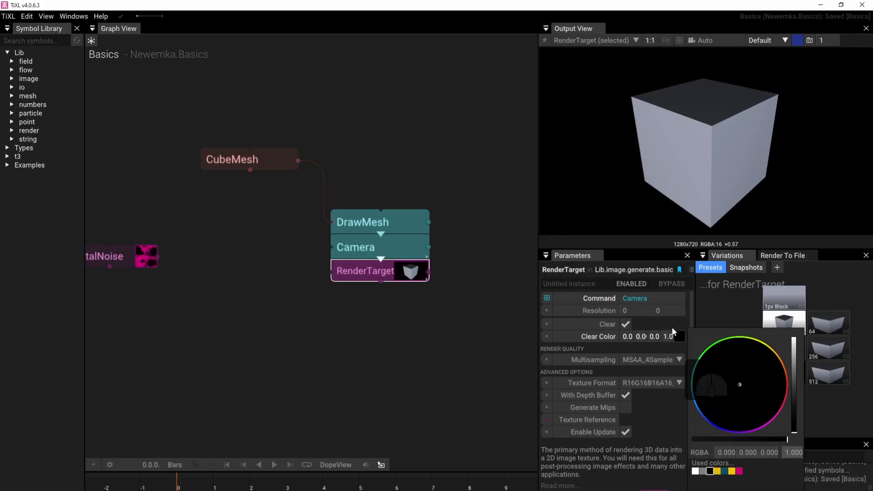
drag(682, 337, 685, 296)
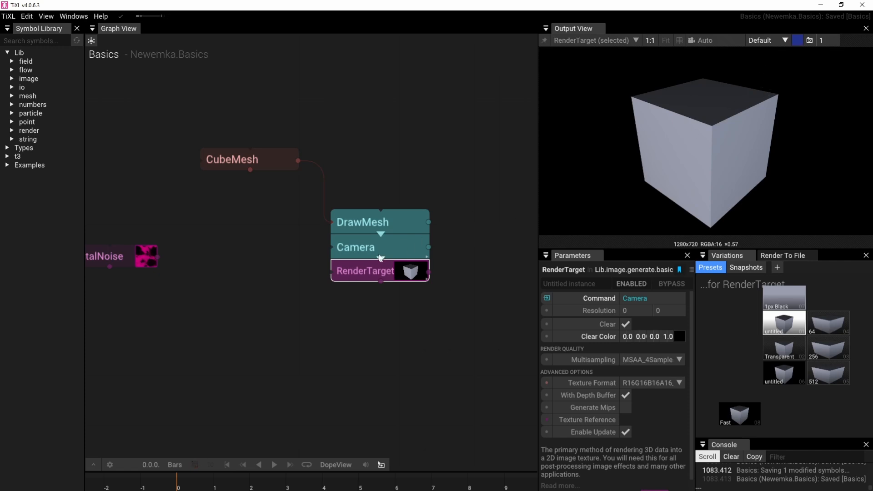
With Camera shown in the output view, set the view's background color to dark gray, about 0.225, 0.225, 0.225
click(393, 238)
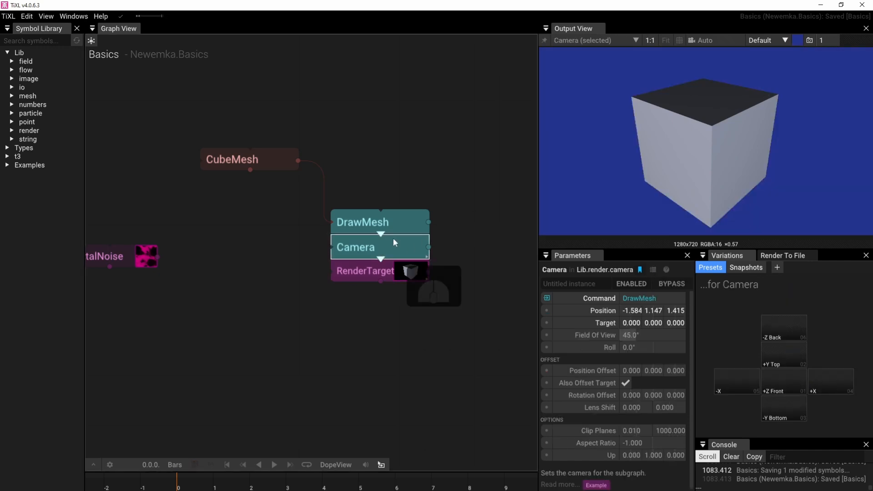
click(798, 40)
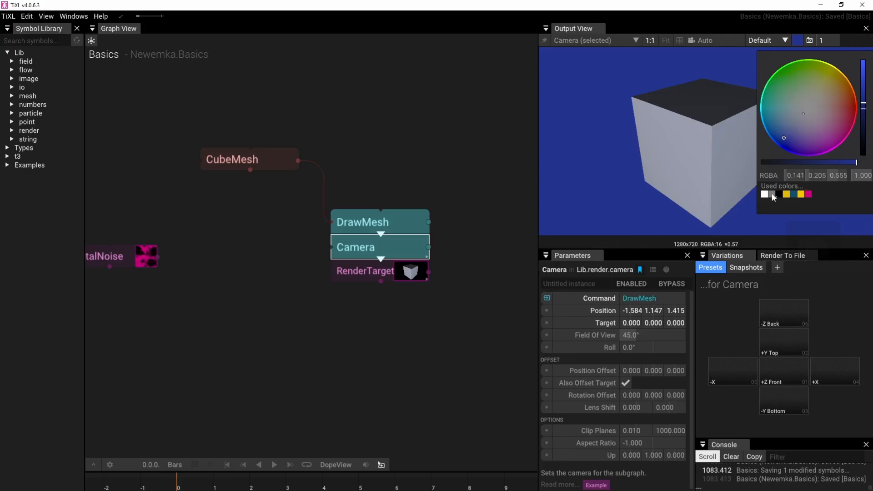
click(772, 195)
click(862, 134)
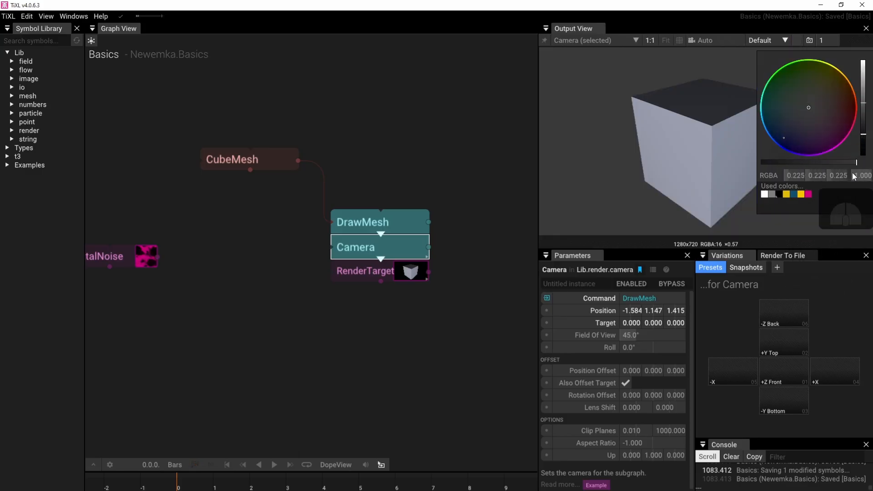
drag(863, 134, 863, 134)
click(461, 126)
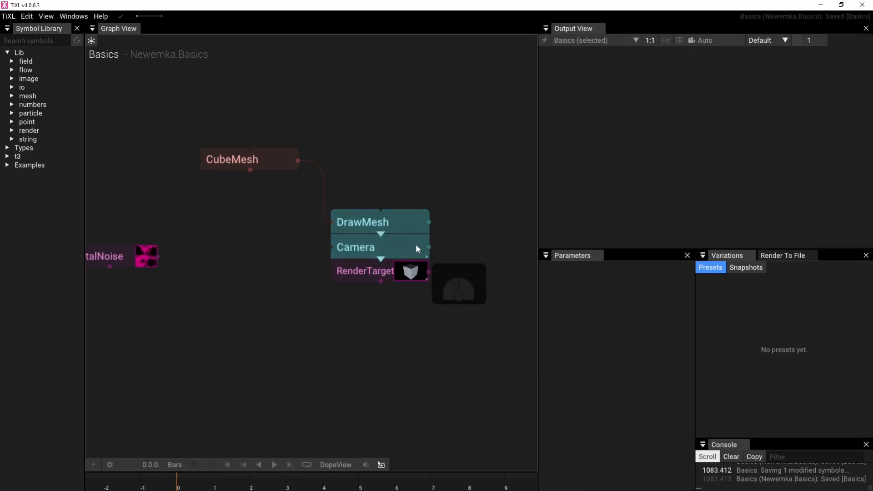
Compare the outputs of RenderTarget, Camera, DrawMesh and CubeMesh by showing each operator in the output view
click(411, 272)
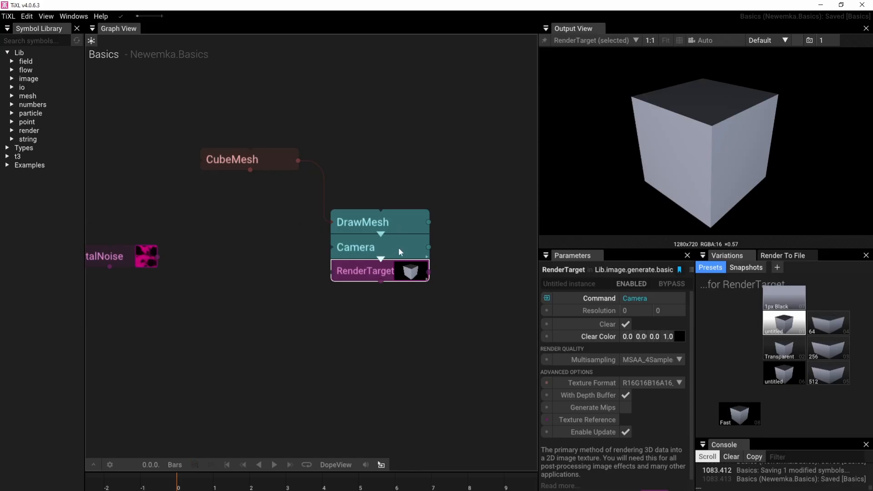
click(394, 272)
click(396, 246)
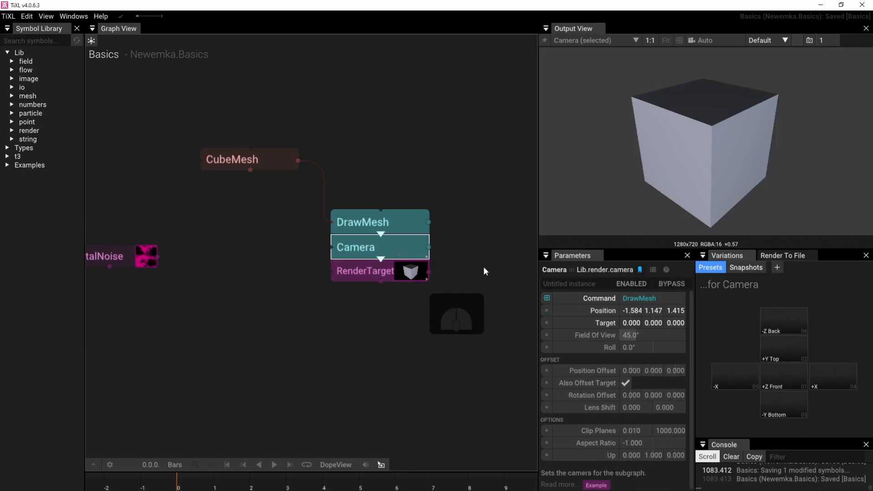
click(388, 272)
click(392, 244)
click(392, 231)
click(392, 246)
click(388, 271)
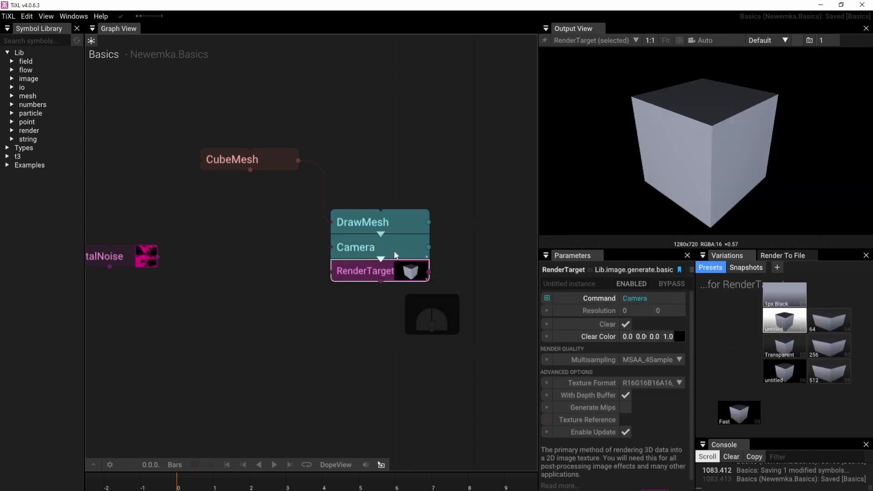
click(415, 243)
click(405, 226)
click(273, 168)
click(348, 227)
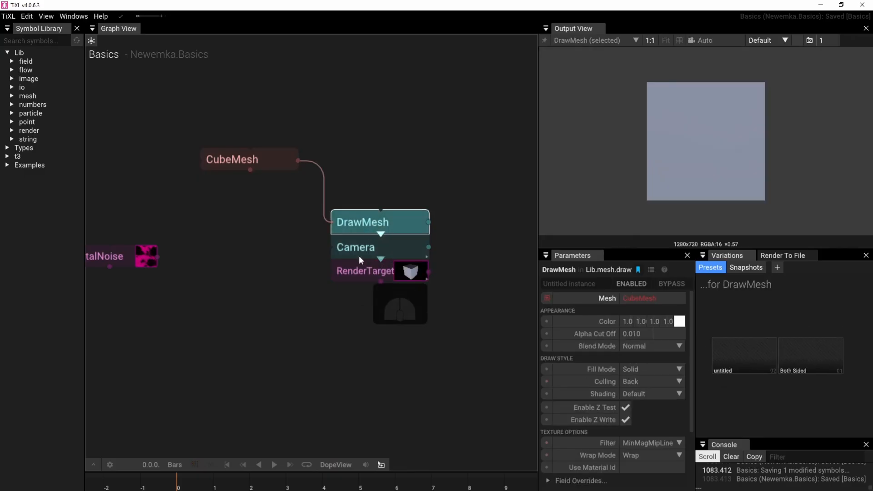
click(356, 247)
Pin the RenderTarget output in the output view and check it while selecting Camera, DrawMesh and CubeMesh
click(405, 273)
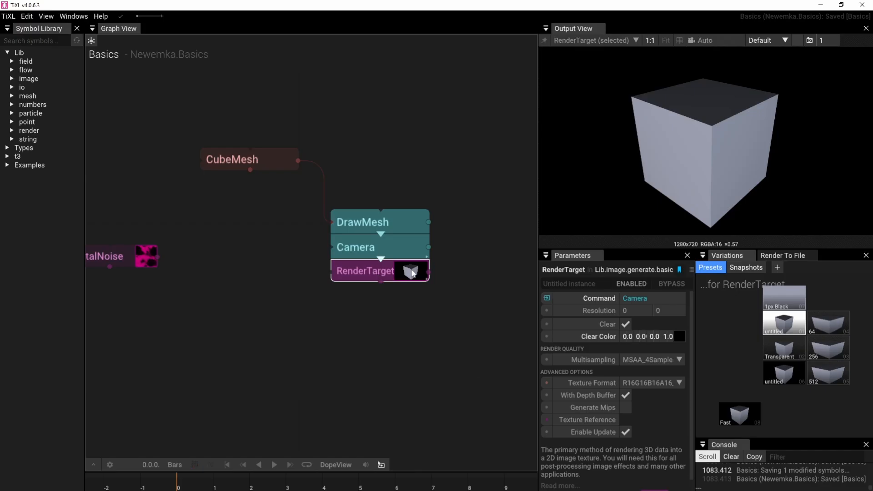
click(544, 43)
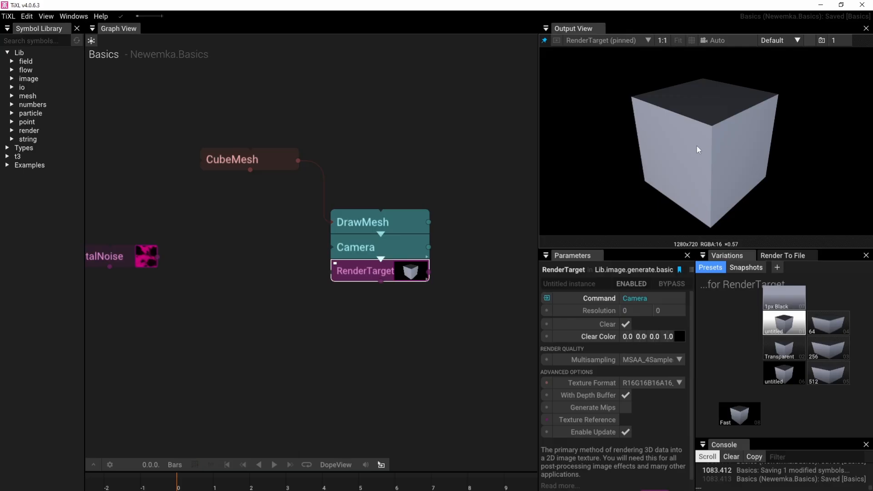
click(403, 250)
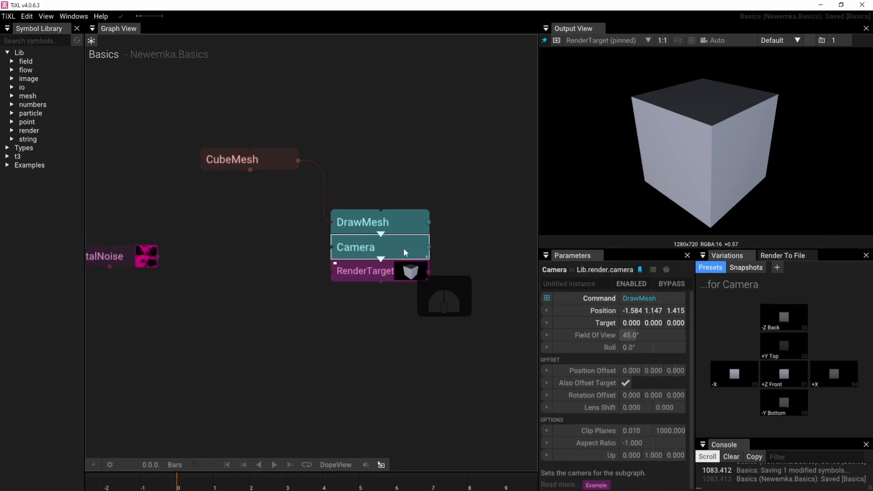
click(398, 219)
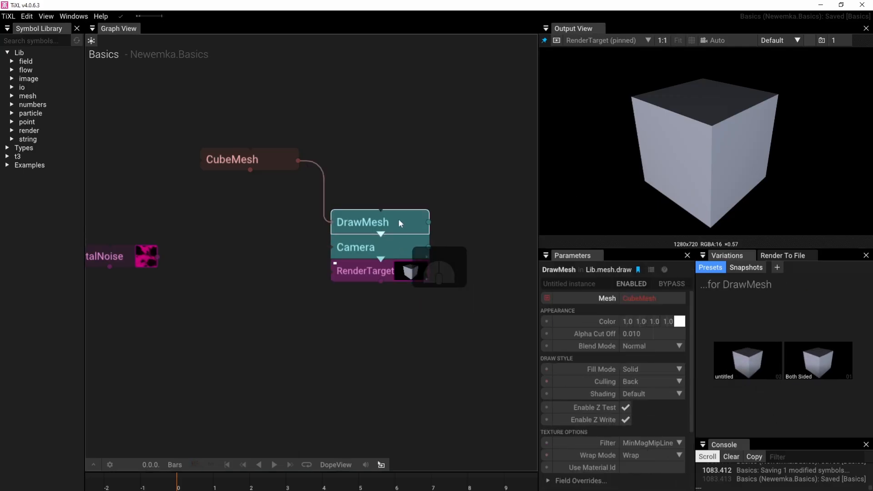
click(269, 161)
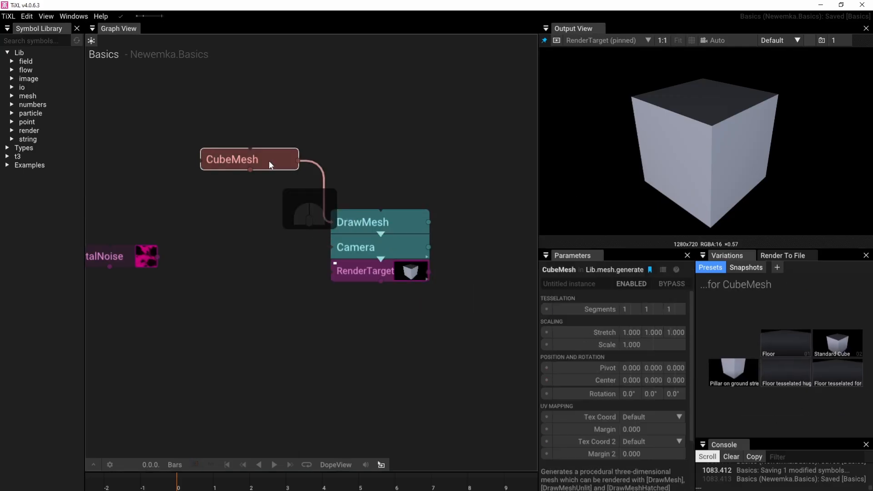
click(357, 270)
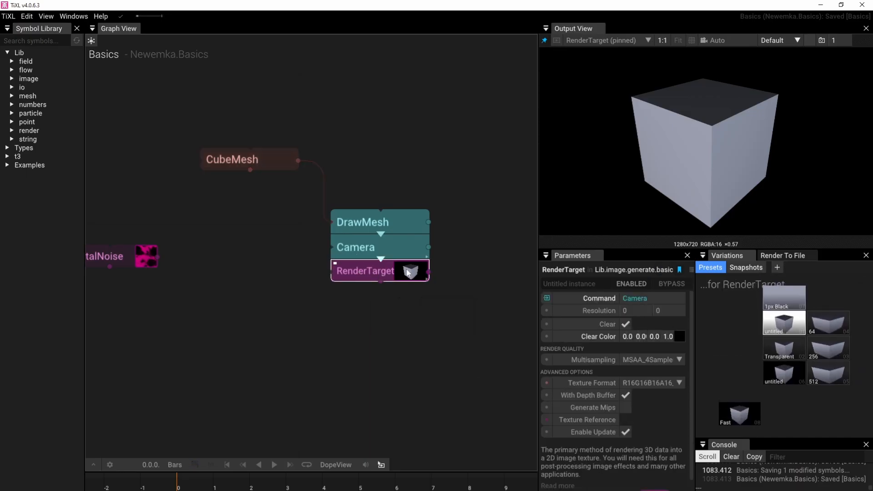
Try to orbit the pinned RenderTarget image, and inspect the cube at 1:1 scale by panning across it
mouse_move(700, 137)
mouse_down()
mouse_move(725, 116)
mouse_move(696, 125)
mouse_move(678, 159)
mouse_move(752, 111)
mouse_move(758, 125)
mouse_move(700, 133)
mouse_move(713, 132)
mouse_move(699, 154)
mouse_move(728, 116)
mouse_up()
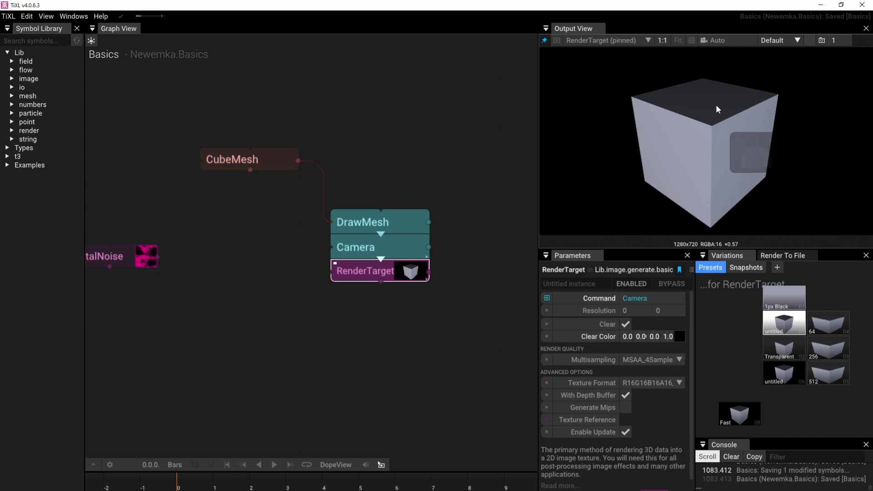
mouse_move(709, 118)
right_down()
mouse_move(674, 132)
mouse_move(716, 94)
mouse_move(691, 168)
mouse_move(704, 135)
right_up()
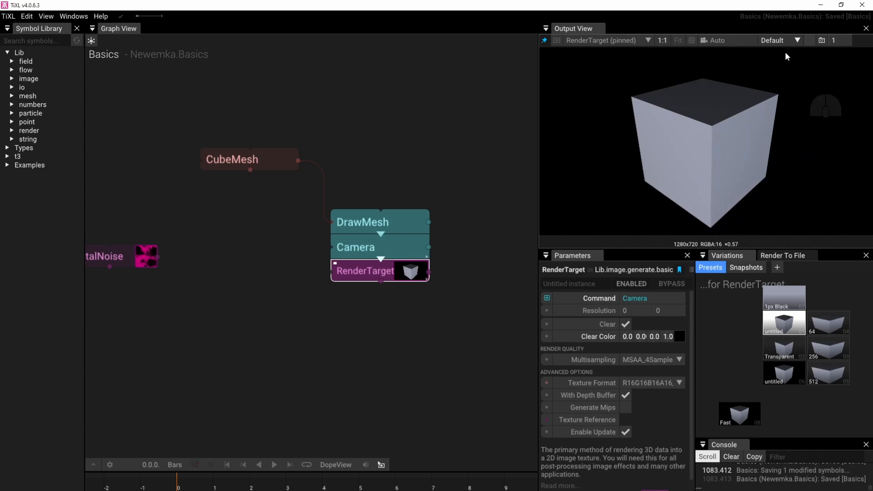
right_drag(710, 94, 654, 164)
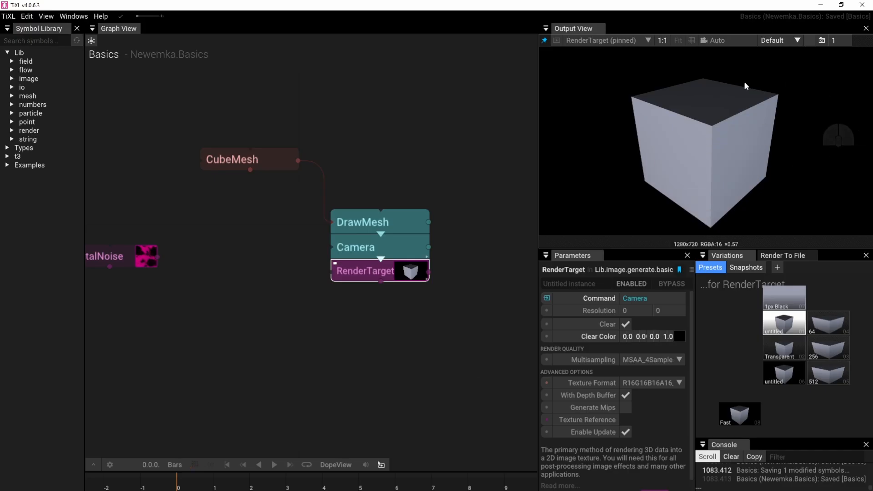
click(663, 40)
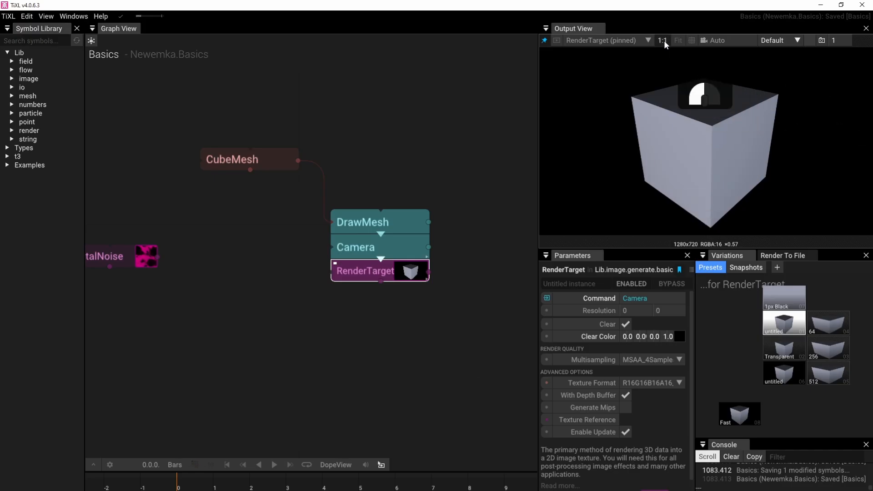
drag(763, 177, 699, 172)
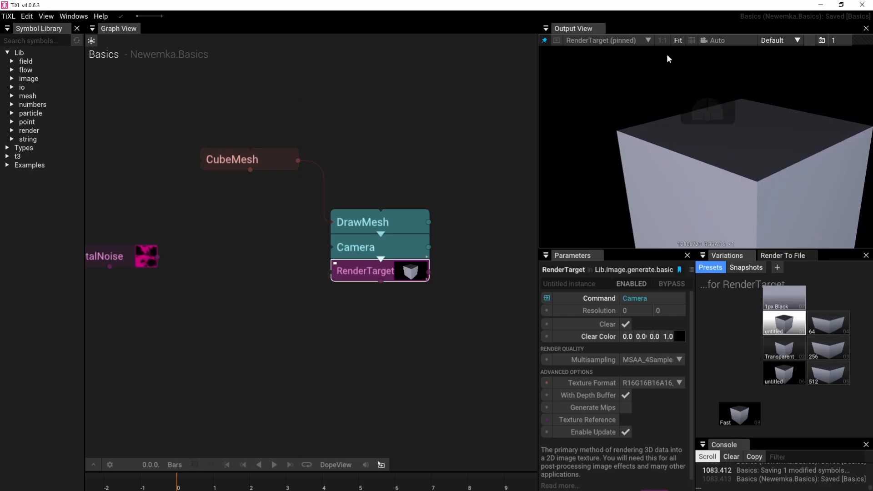
right_drag(642, 150, 690, 249)
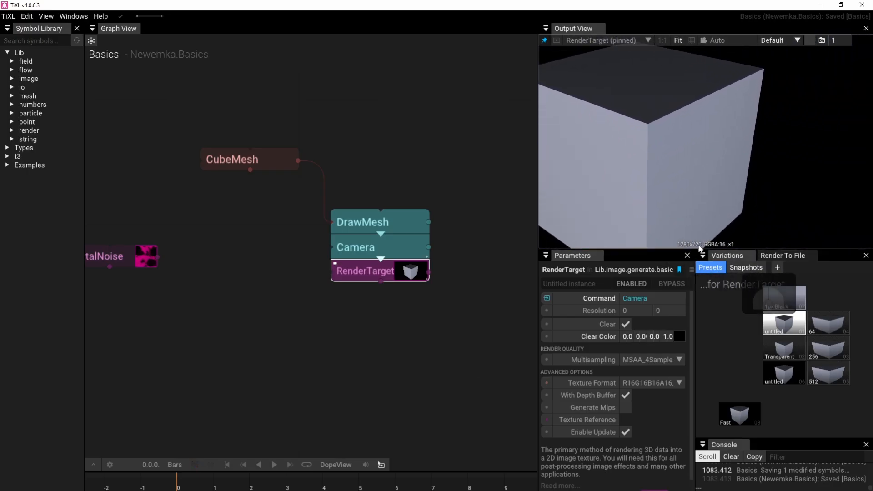
Try the ReFill resolution for the output view and fit the rendered cube image to the view
click(796, 41)
click(768, 145)
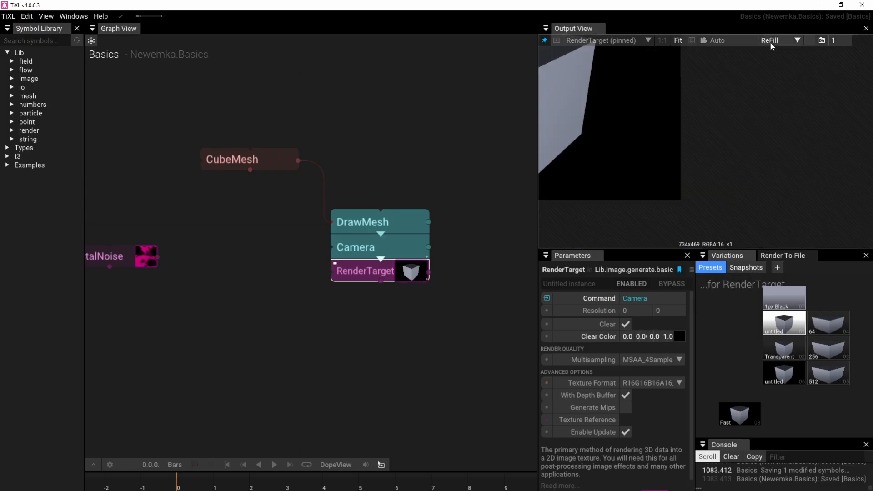
right_drag(613, 106, 790, 120)
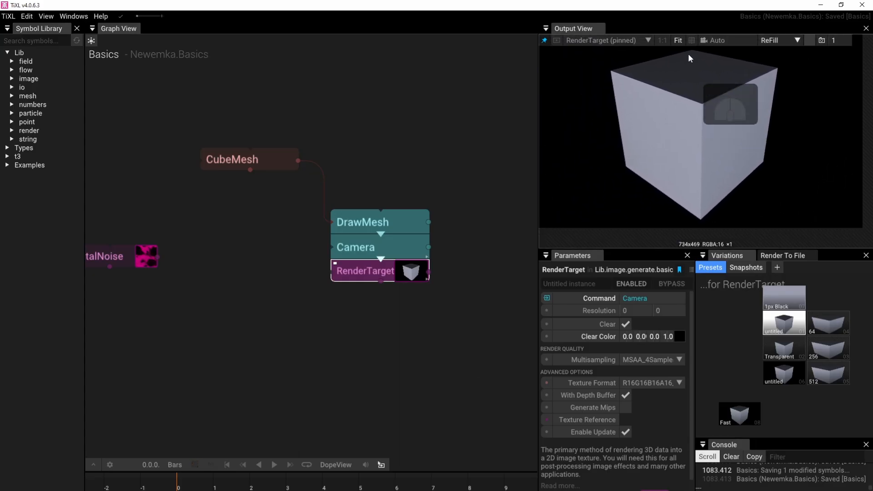
click(679, 42)
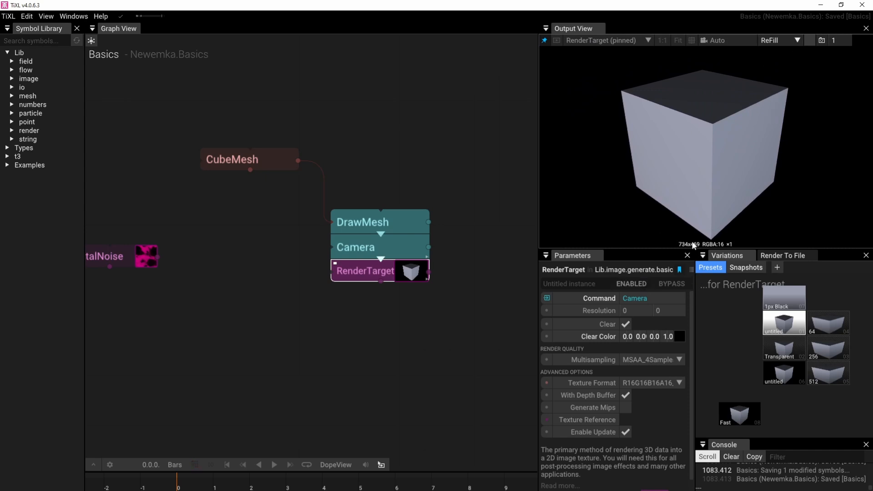
Enlarge the output view in height and width, and set its resolution to 1080p
drag(689, 248, 694, 289)
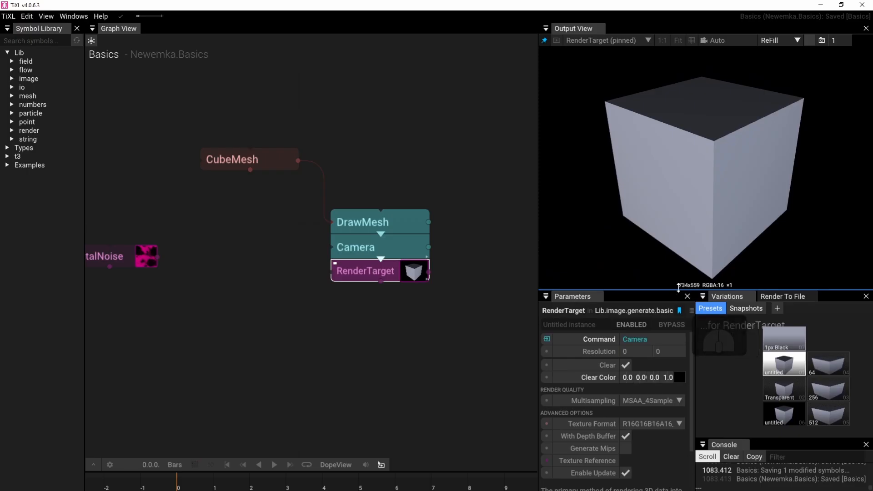
drag(539, 231, 531, 202)
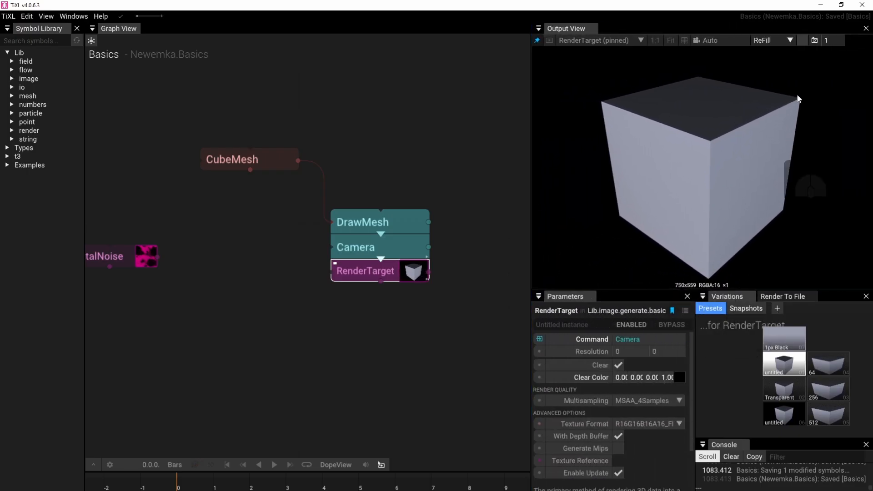
click(791, 40)
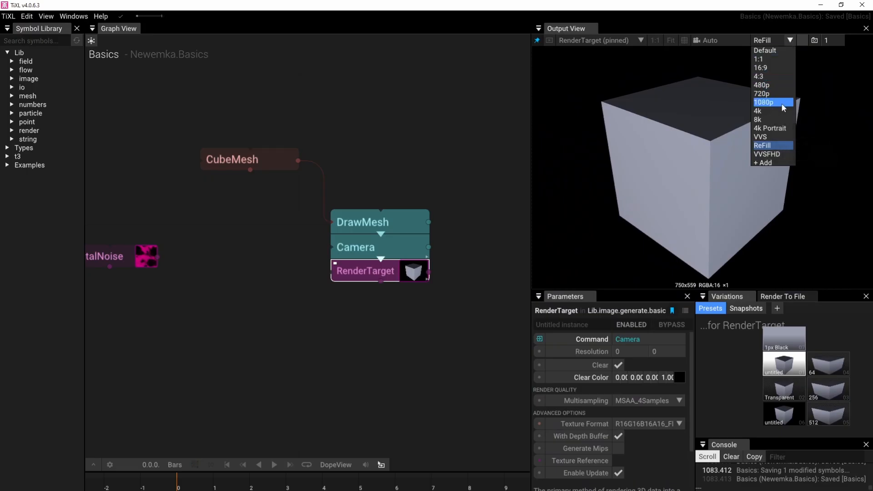
click(763, 103)
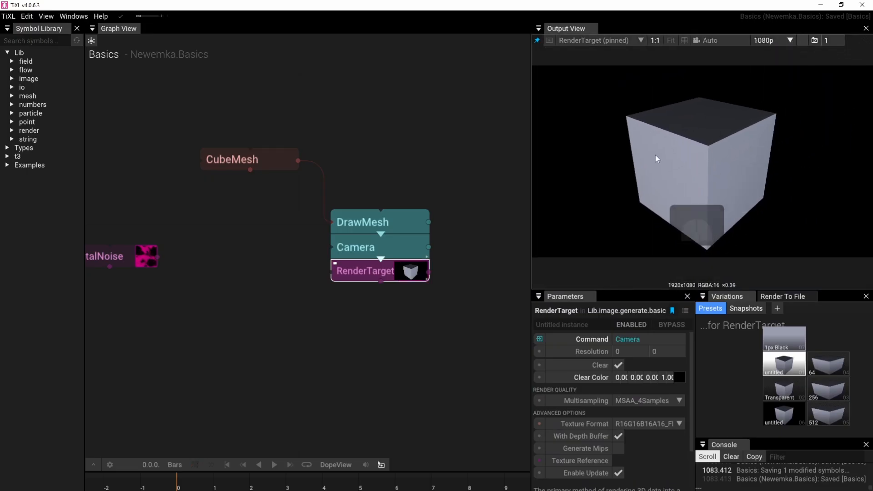
drag(701, 291, 685, 299)
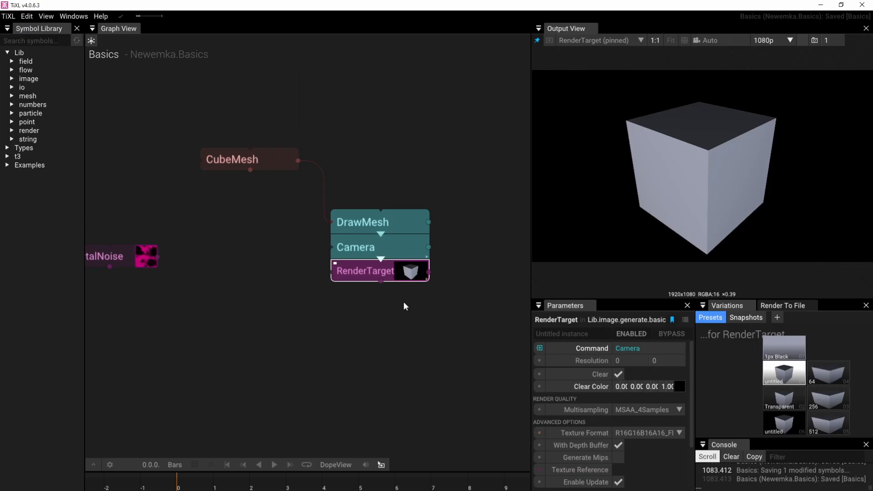
Snap CubeMesh directly on top of DrawMesh to form one vertical stack of operators
drag(284, 165, 413, 196)
right_drag(379, 318, 301, 311)
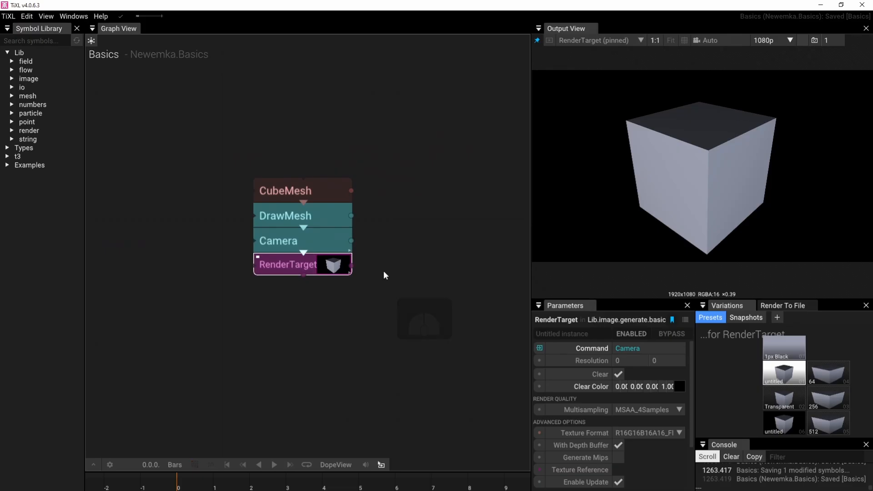